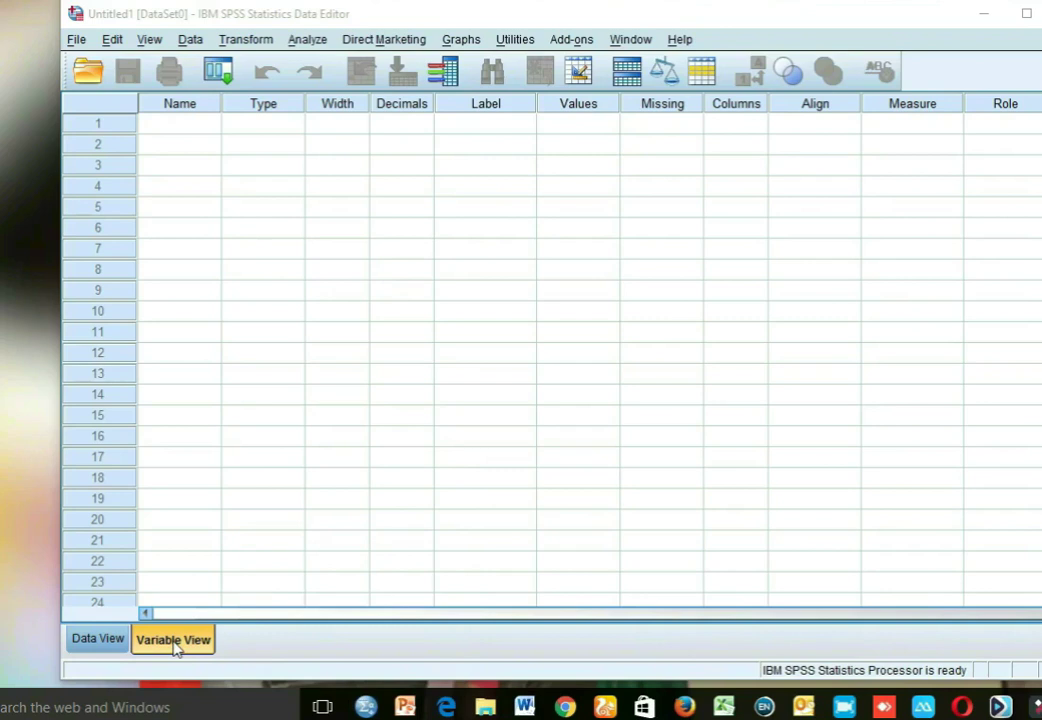
{"action": "left_click", "coordinate": [100, 640]}
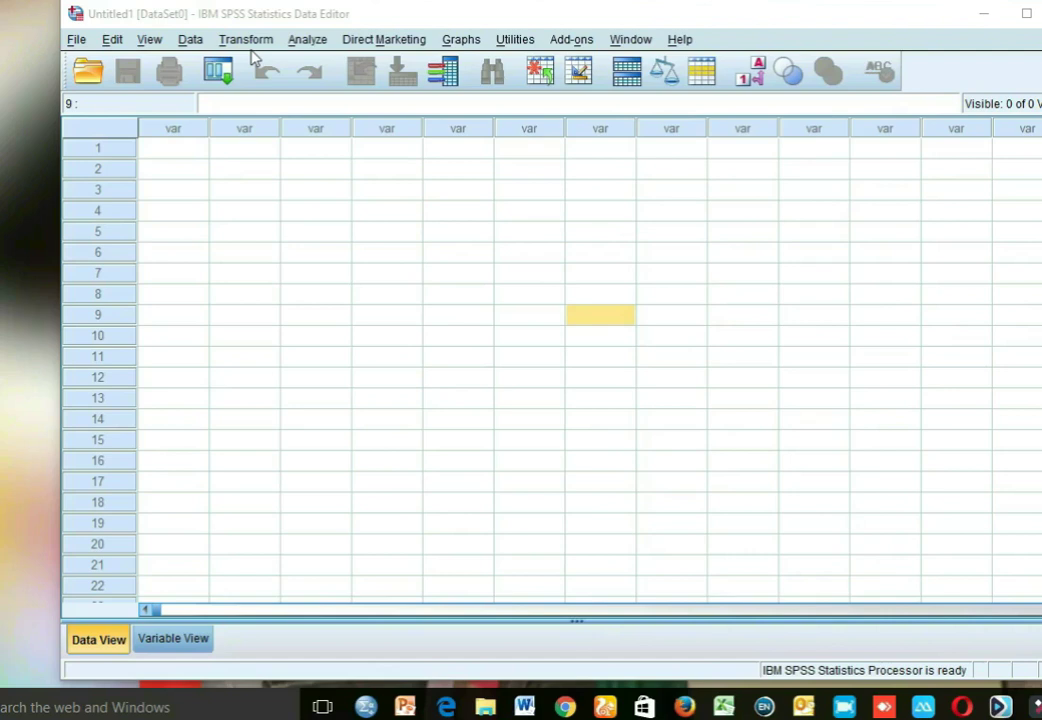
{"action": "left_click", "coordinate": [76, 40]}
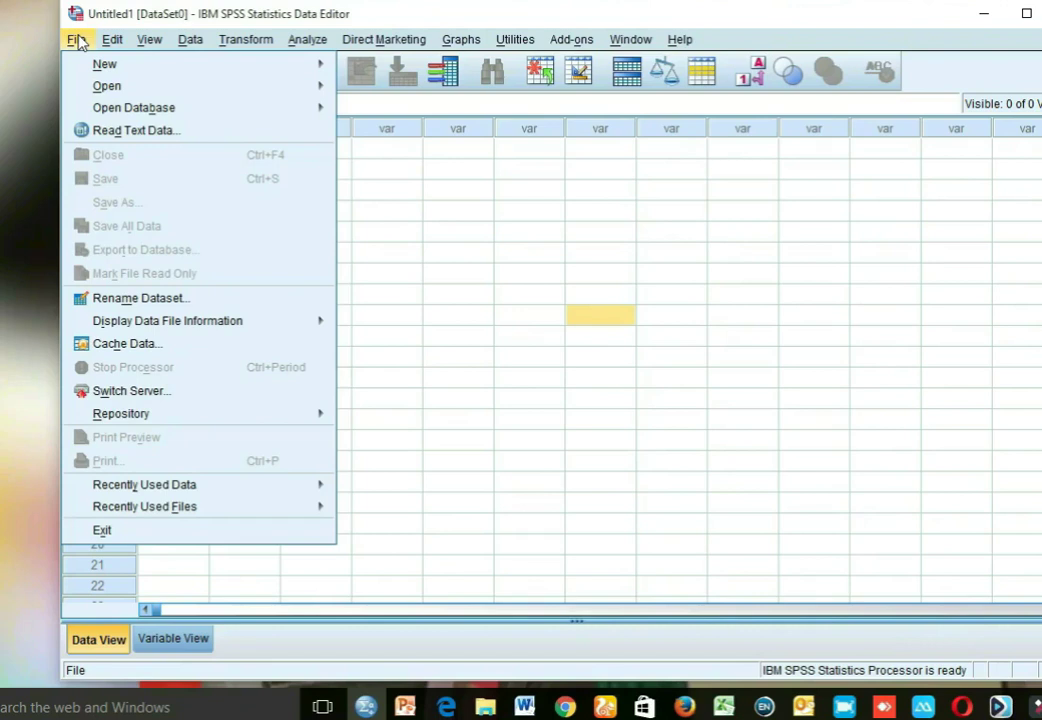
{"action": "mouse_move", "coordinate": [110, 41]}
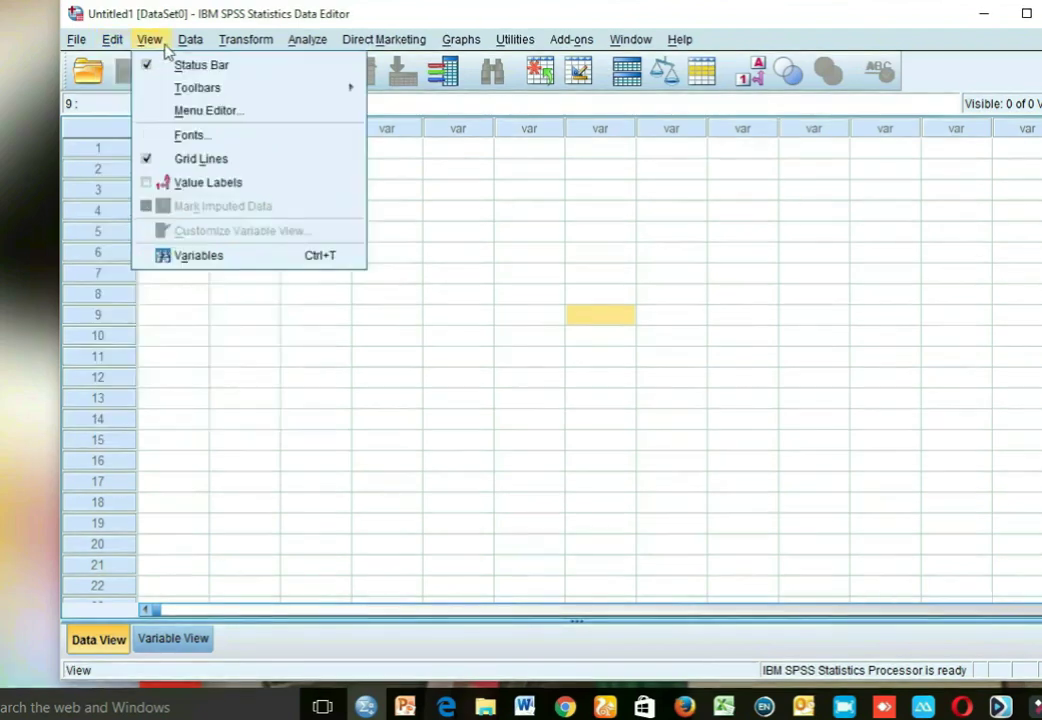
{"action": "mouse_move", "coordinate": [186, 47]}
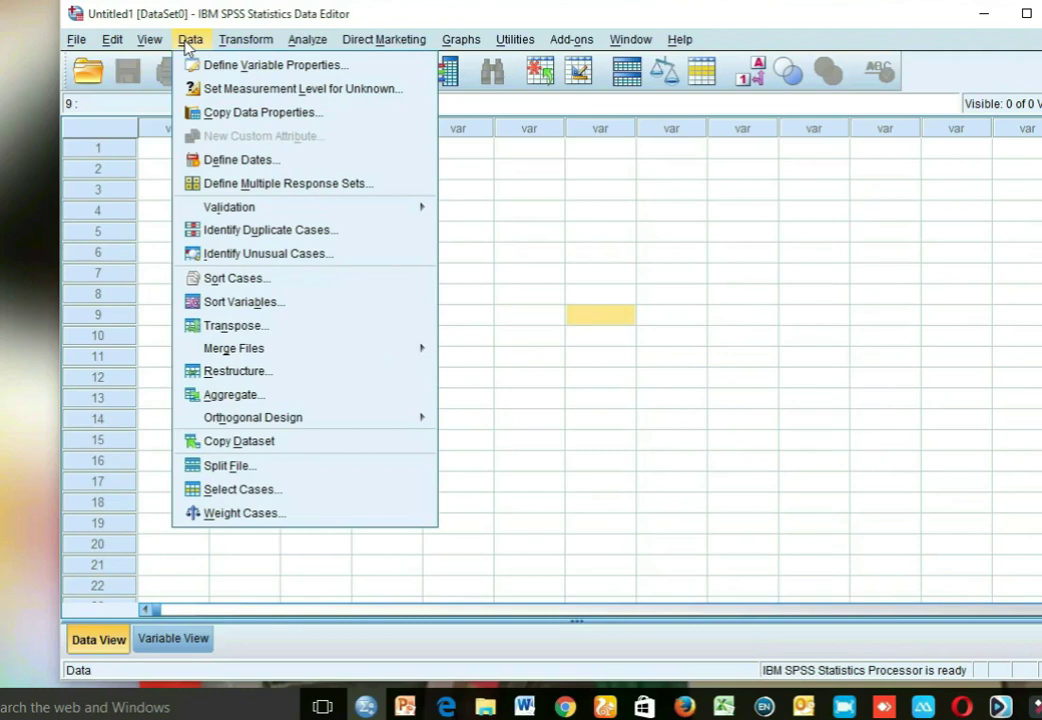
{"action": "mouse_move", "coordinate": [243, 42]}
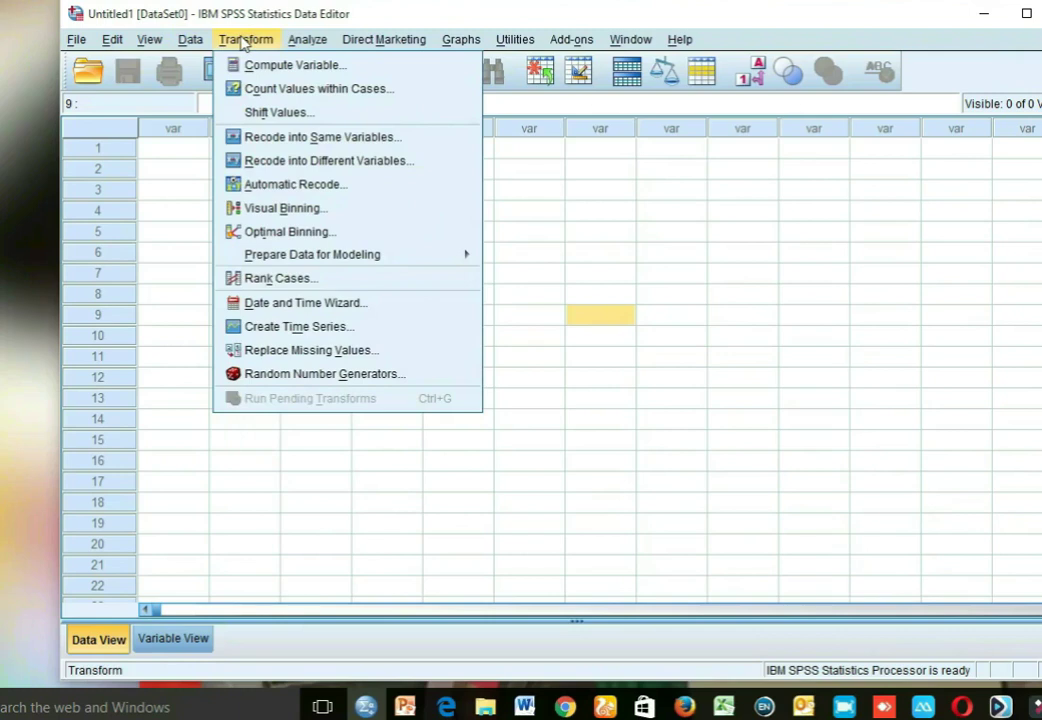
{"action": "mouse_move", "coordinate": [300, 42]}
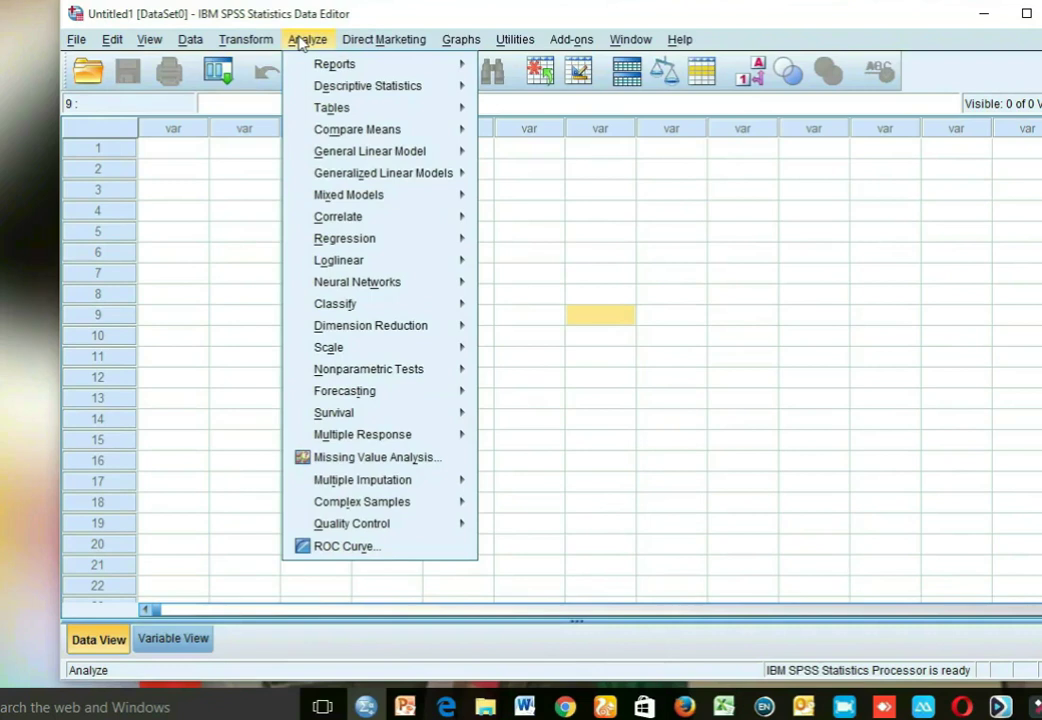
{"action": "mouse_move", "coordinate": [456, 46]}
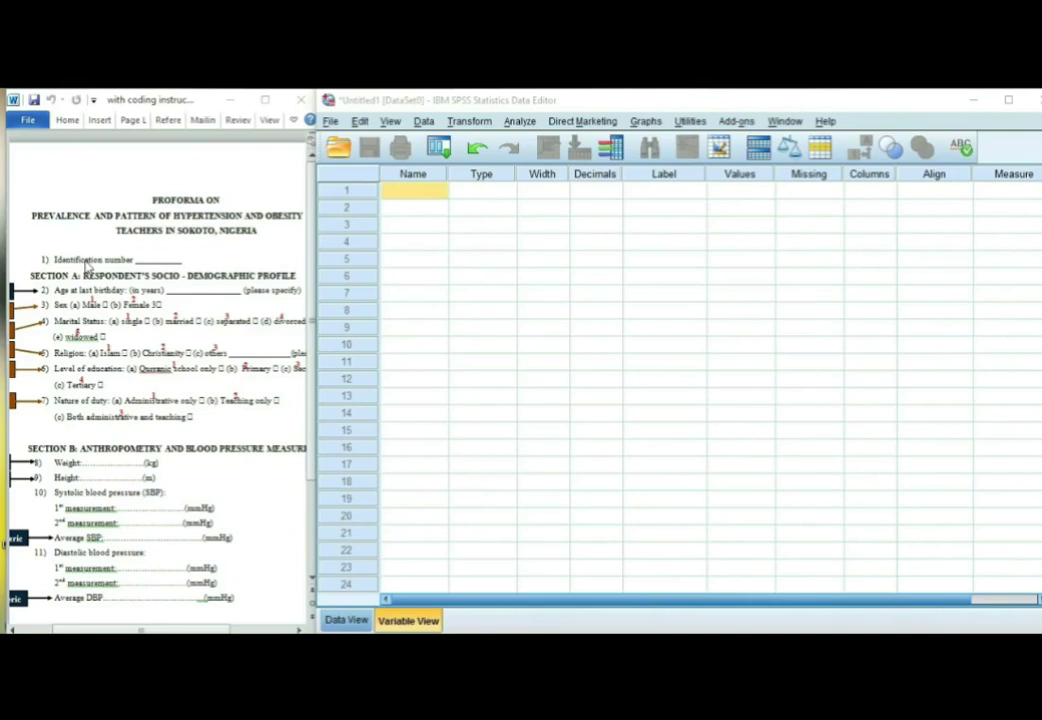
Define the first variable as IDnumber and set its measurement level to Nominal
{"action": "left_click", "coordinate": [412, 193]}
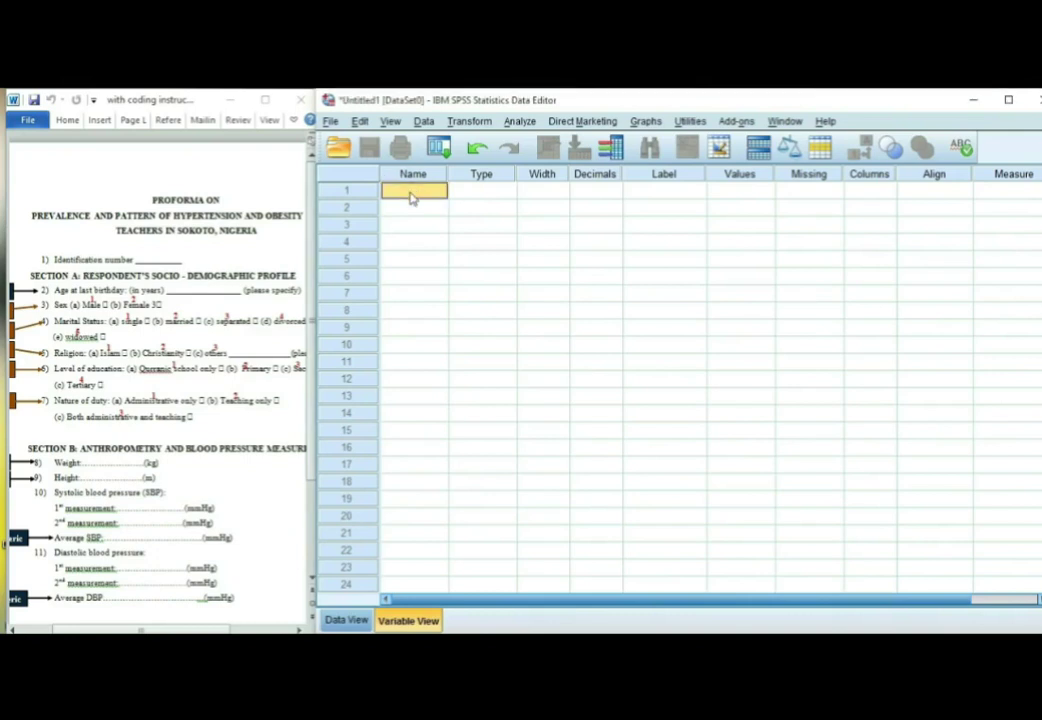
{"action": "left_click", "coordinate": [412, 196]}
{"action": "type", "text": "IDnumber"}
{"action": "key", "text": "Return"}
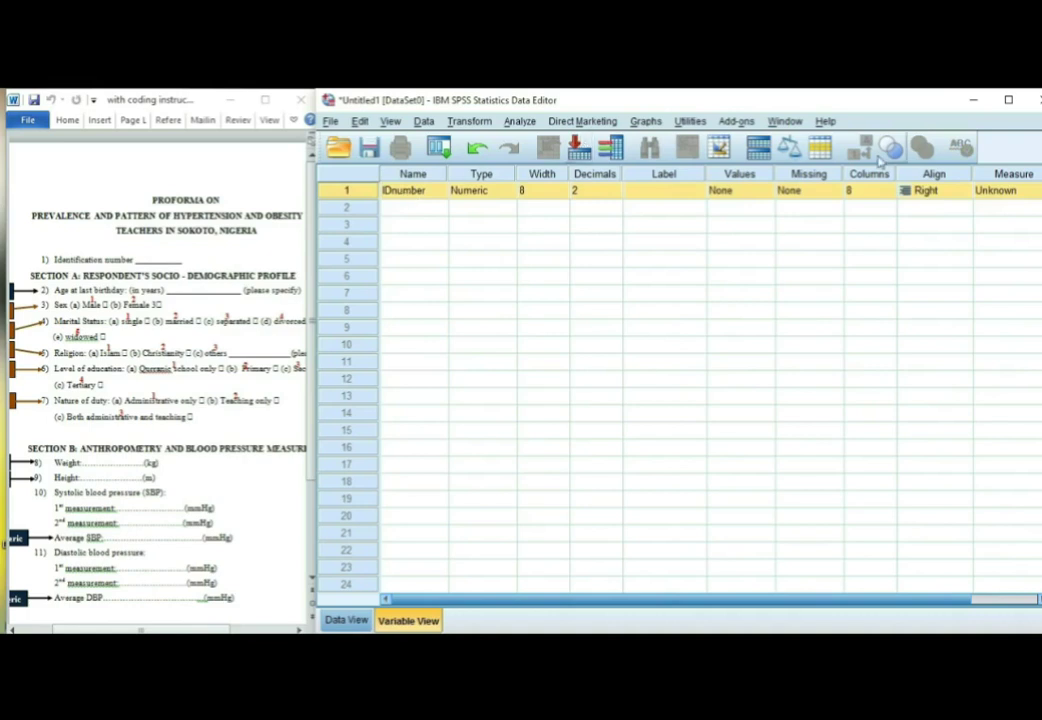
{"action": "left_click", "coordinate": [1008, 197]}
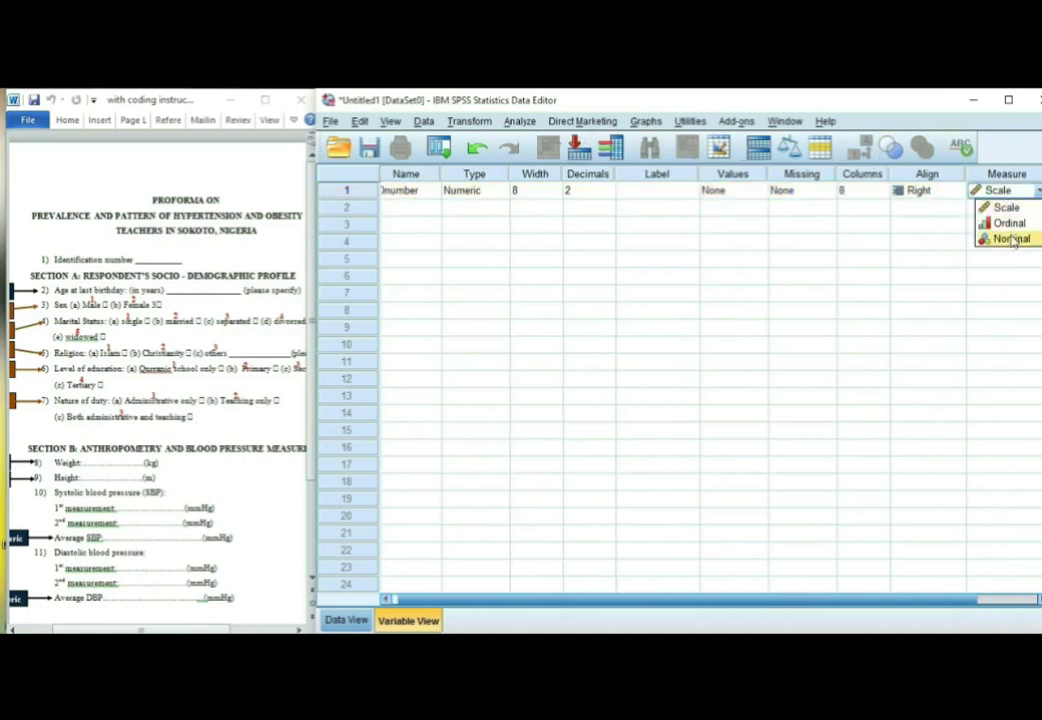
{"action": "left_click", "coordinate": [1012, 241]}
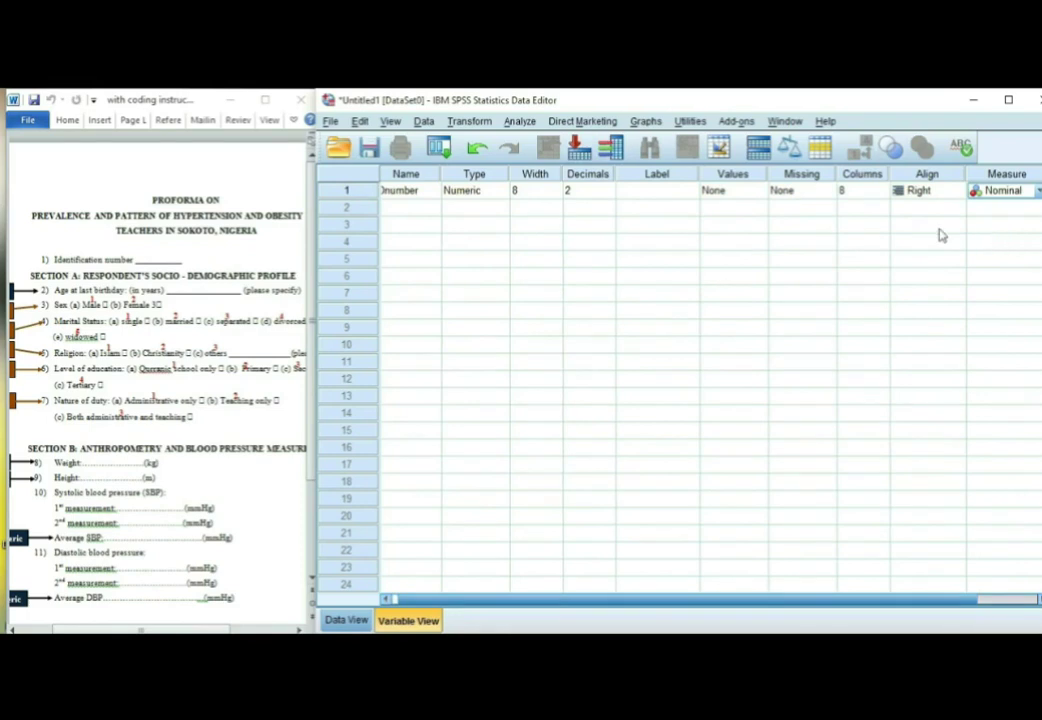
Add a second variable named Age and set its measurement level to Scale
{"action": "left_click", "coordinate": [395, 210]}
{"action": "type", "text": "Age"}
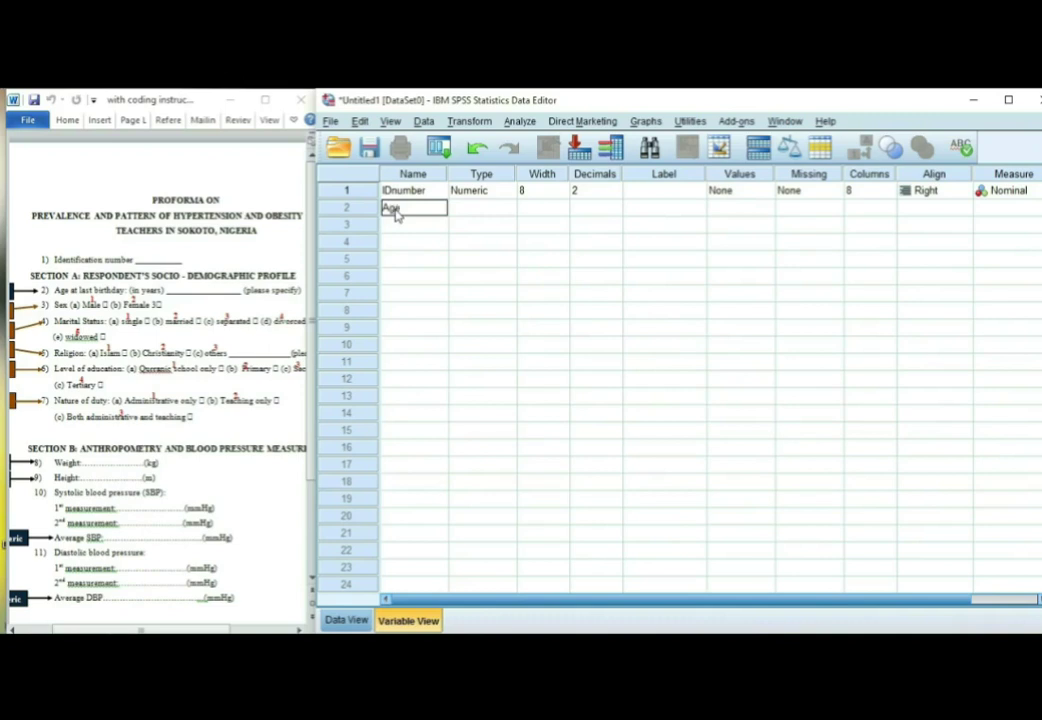
{"action": "key", "text": "Return"}
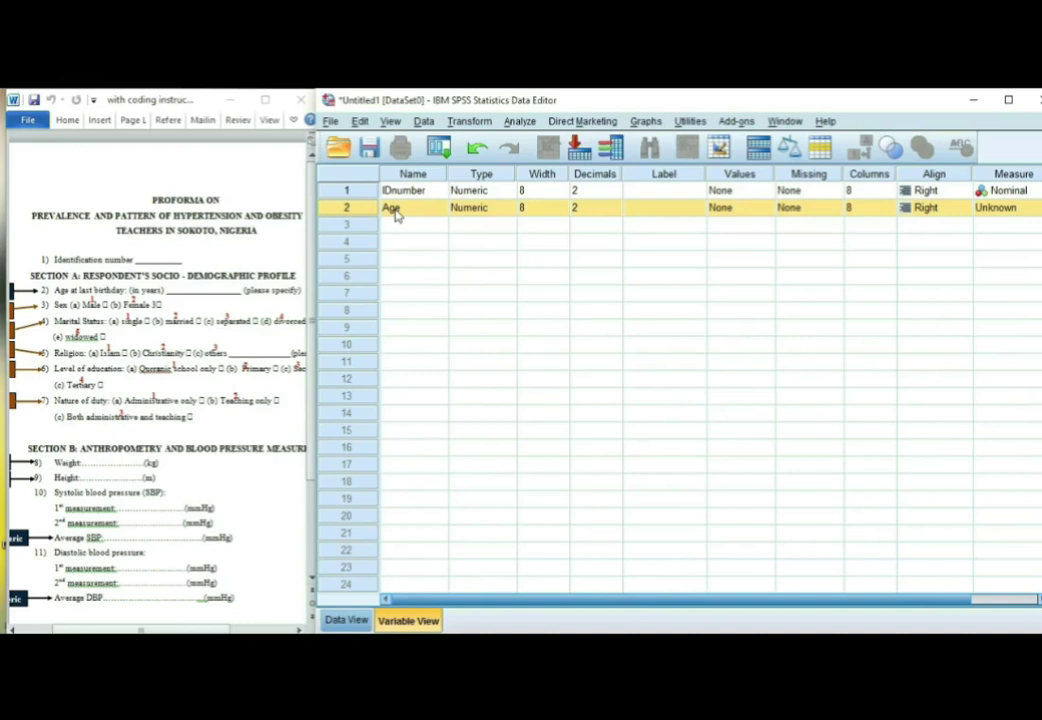
{"action": "left_click", "coordinate": [1004, 209]}
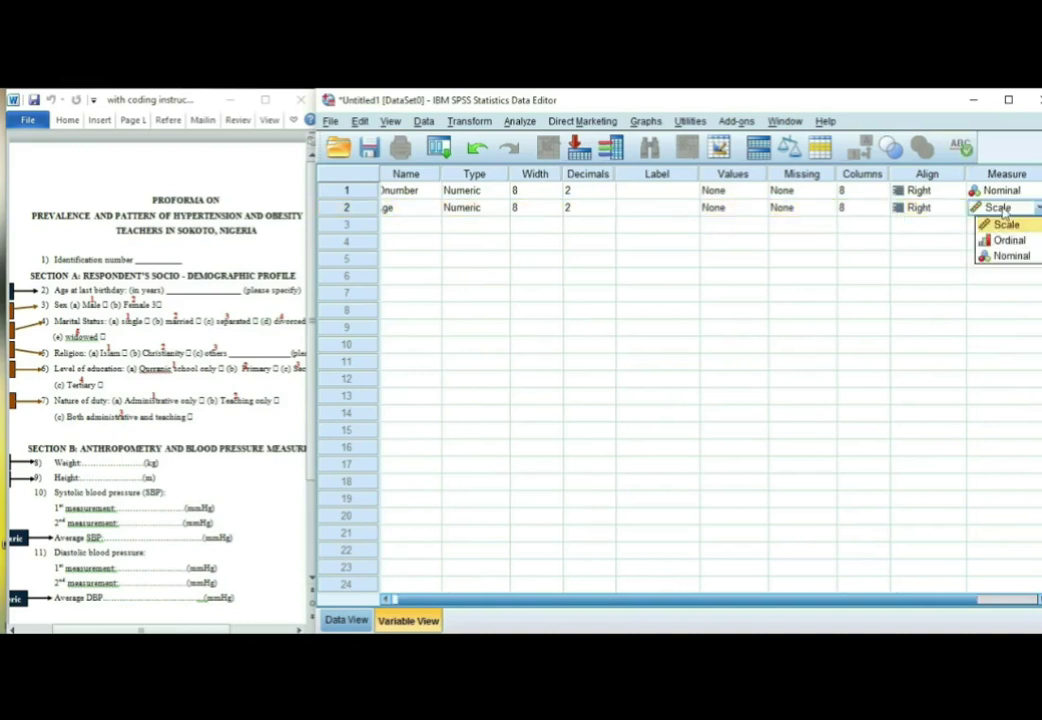
{"action": "left_click", "coordinate": [1005, 224]}
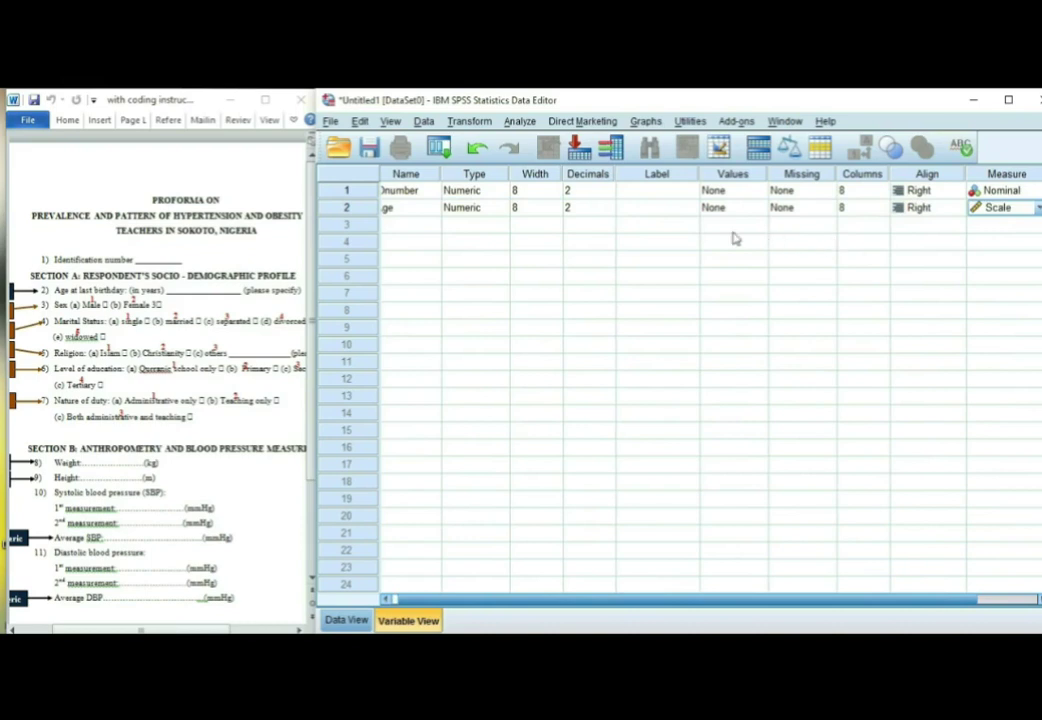
Add a third variable named Sex and change its variable type to String
{"action": "left_click", "coordinate": [419, 228]}
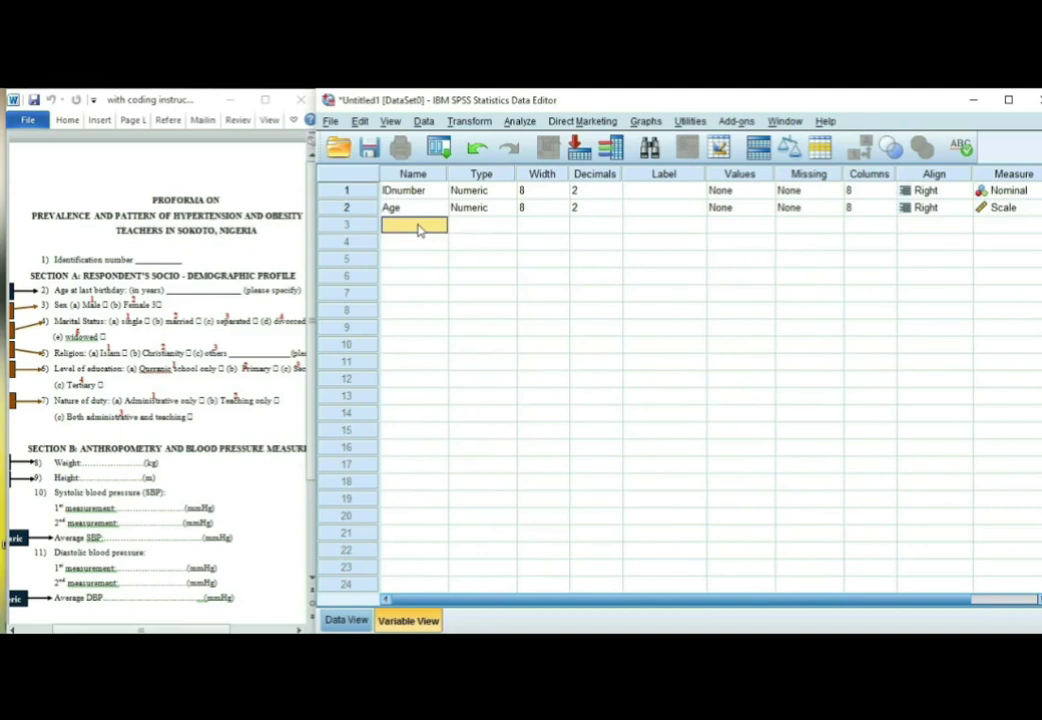
{"action": "type", "text": "Sex"}
{"action": "left_click", "coordinate": [487, 228]}
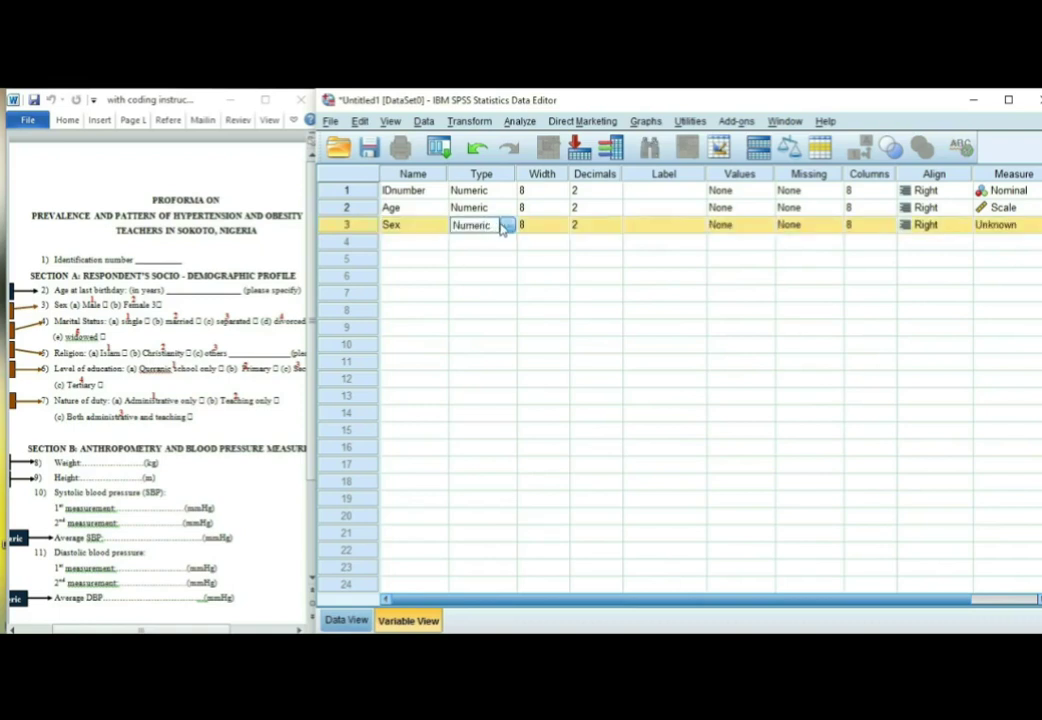
{"action": "left_click", "coordinate": [507, 225]}
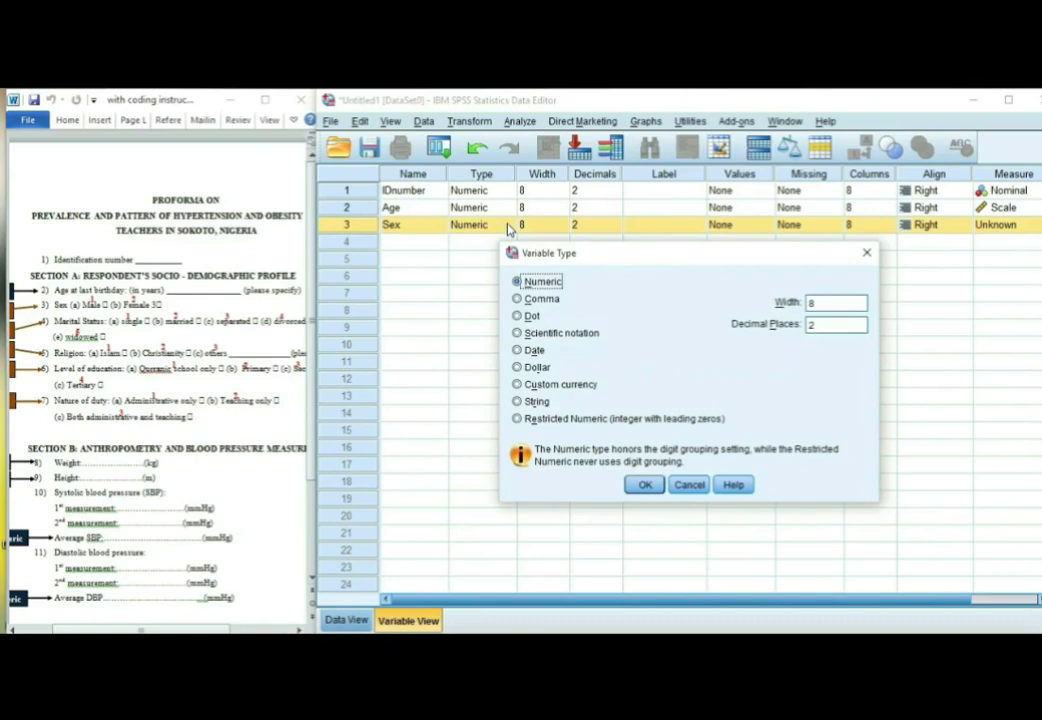
{"action": "left_click", "coordinate": [518, 403]}
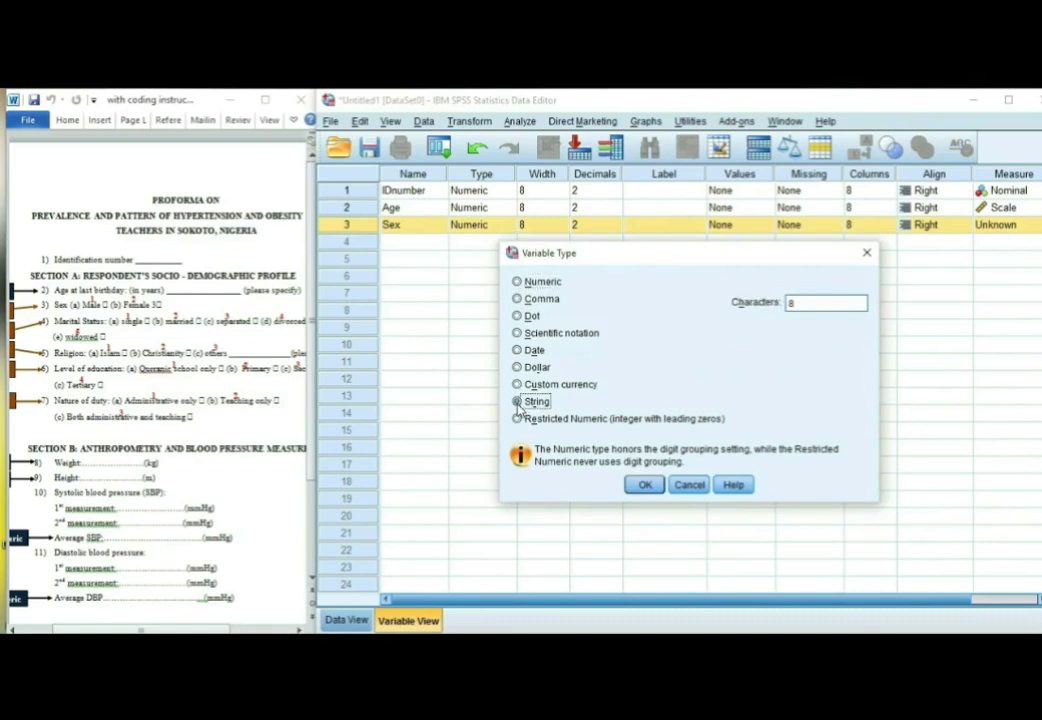
{"action": "left_click", "coordinate": [645, 485]}
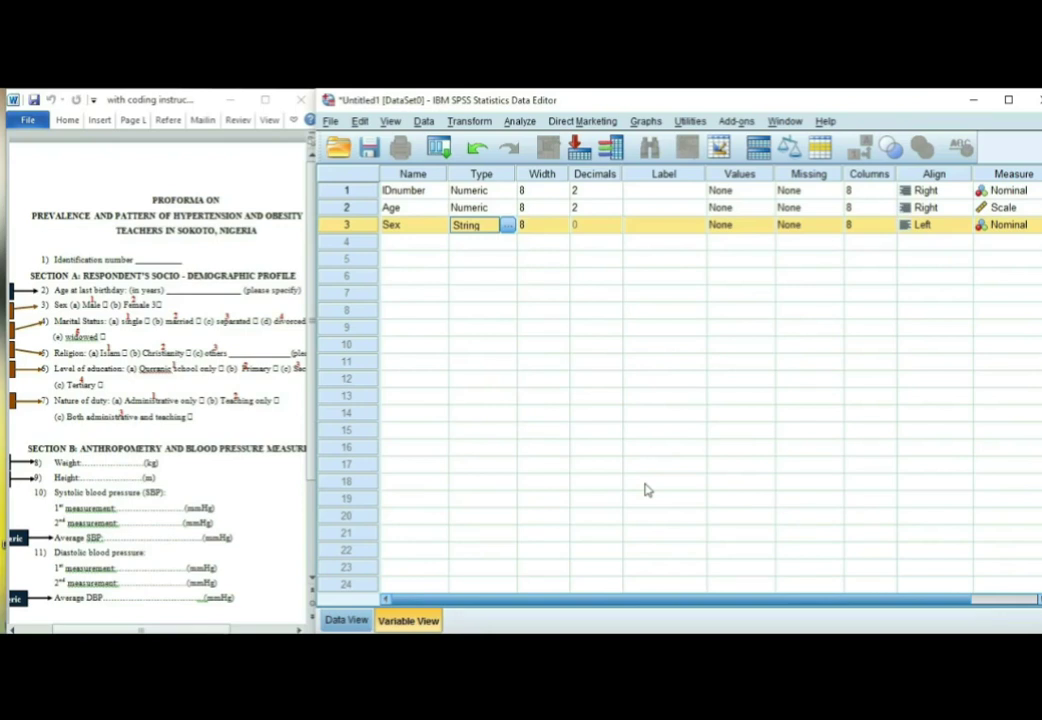
Define value labels for the Sex variable: 1 as Male and 2 as Female
{"action": "left_click", "coordinate": [742, 230]}
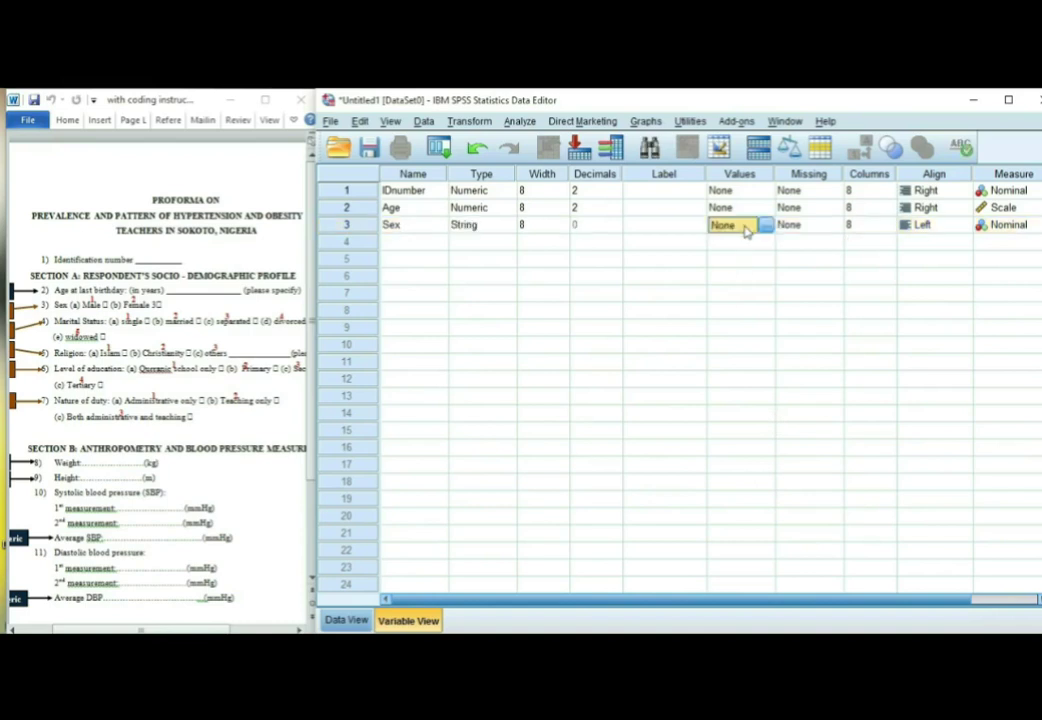
{"action": "left_click", "coordinate": [765, 226]}
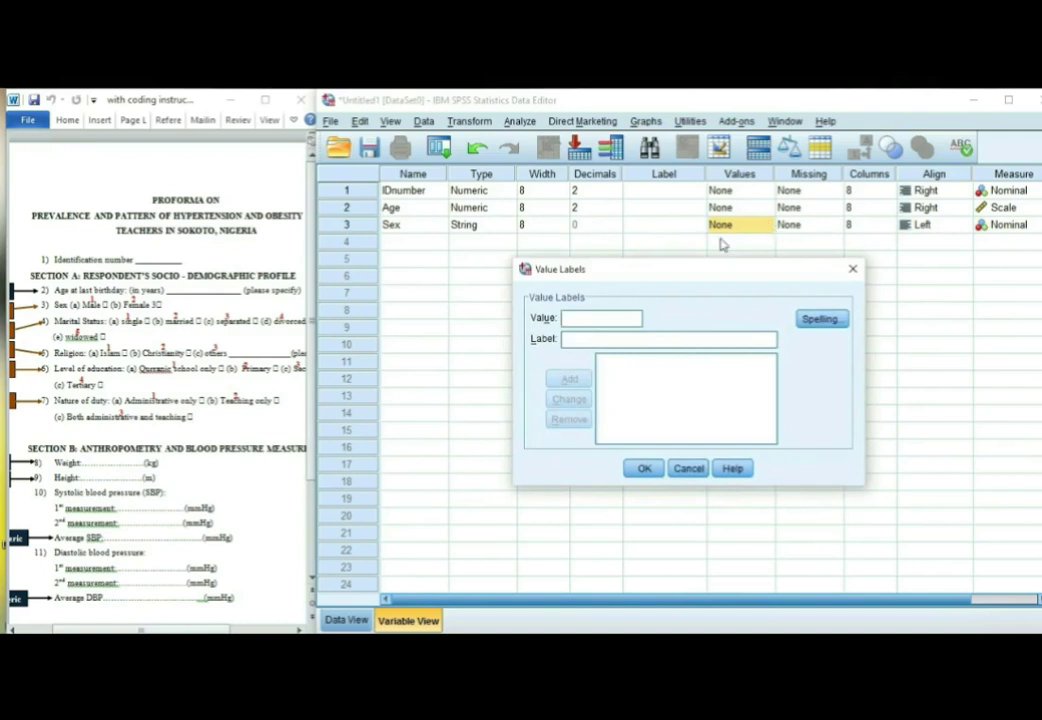
{"action": "type", "text": "1"}
{"action": "left_click", "coordinate": [597, 341]}
{"action": "type", "text": "Male"}
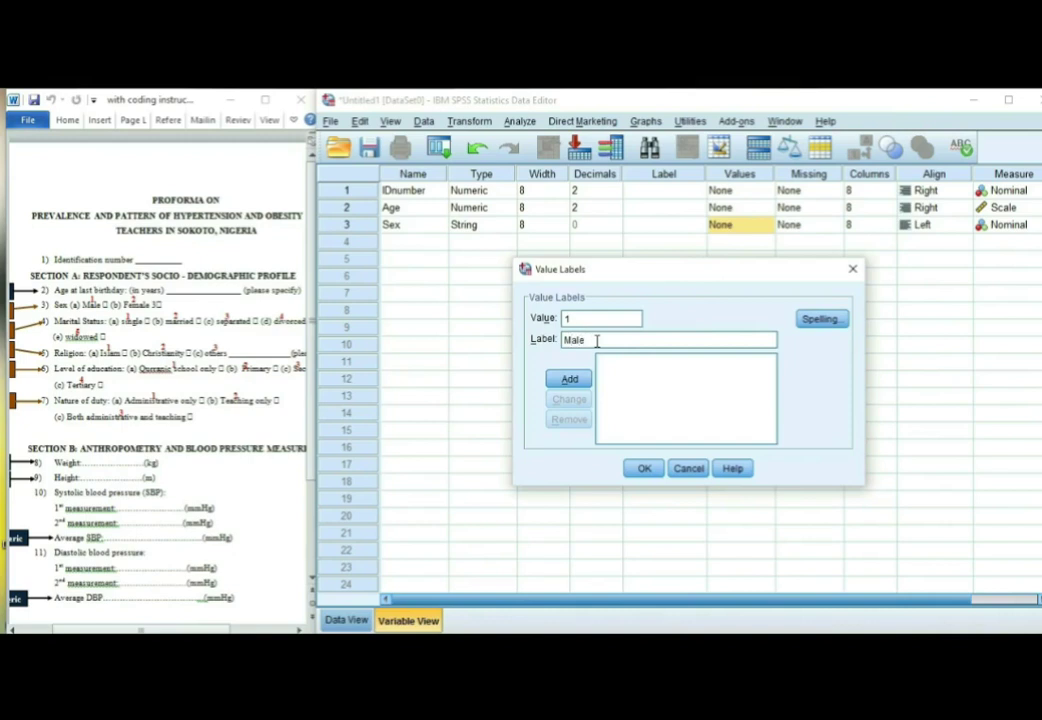
{"action": "left_click", "coordinate": [572, 379]}
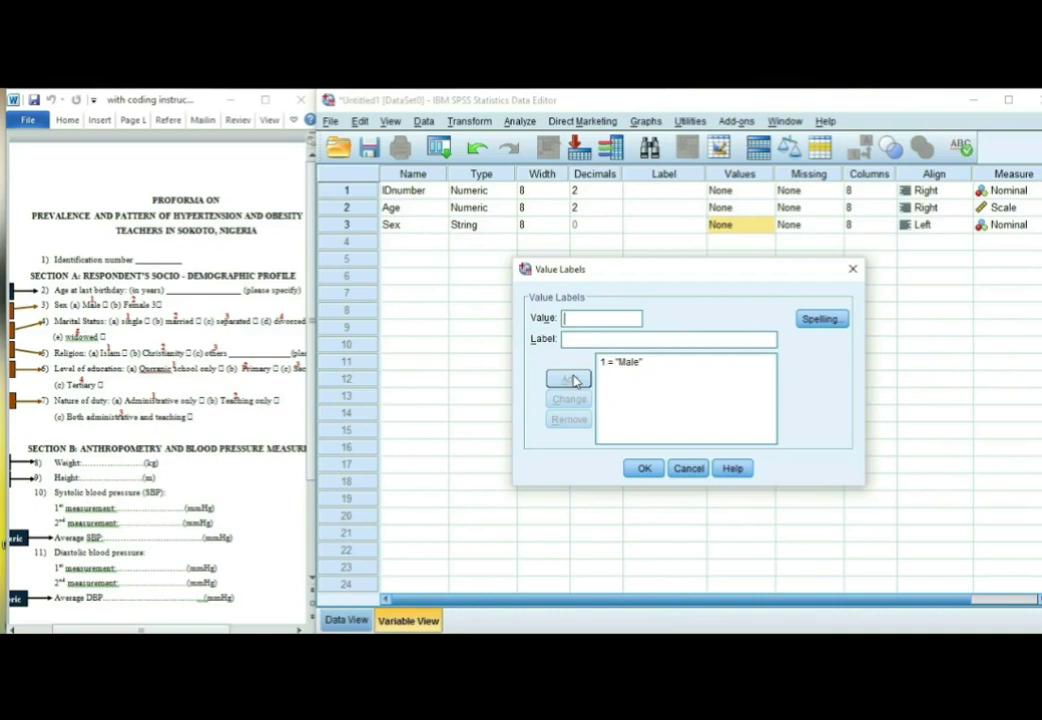
{"action": "type", "text": "2"}
{"action": "left_click", "coordinate": [576, 341]}
{"action": "type", "text": "Female"}
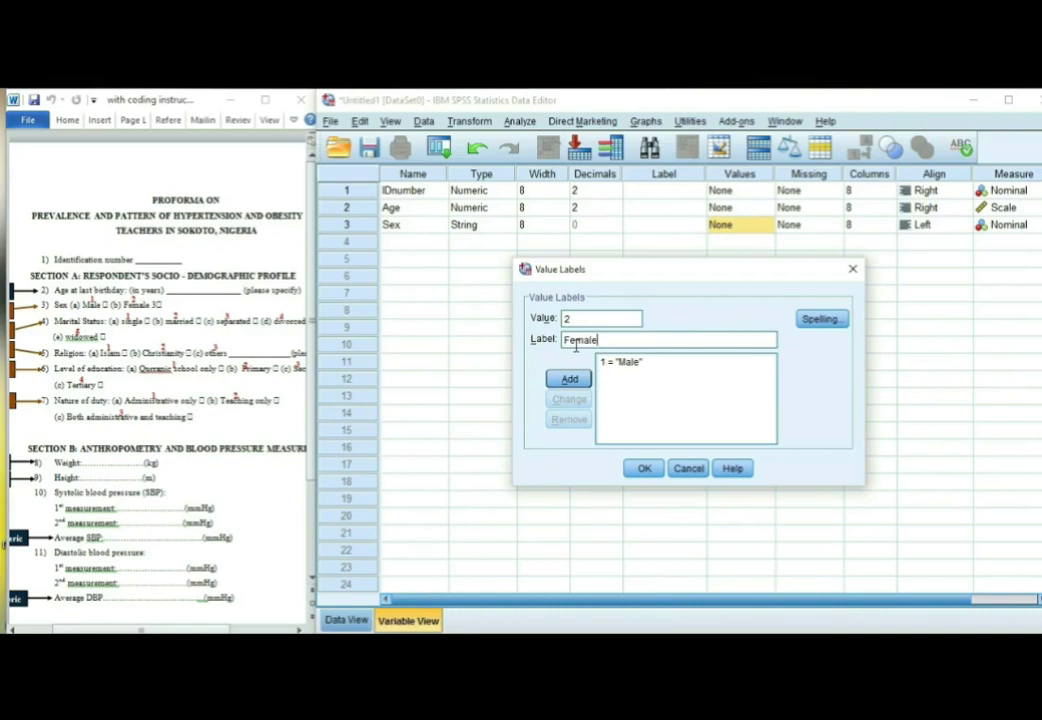
{"action": "left_click", "coordinate": [569, 378]}
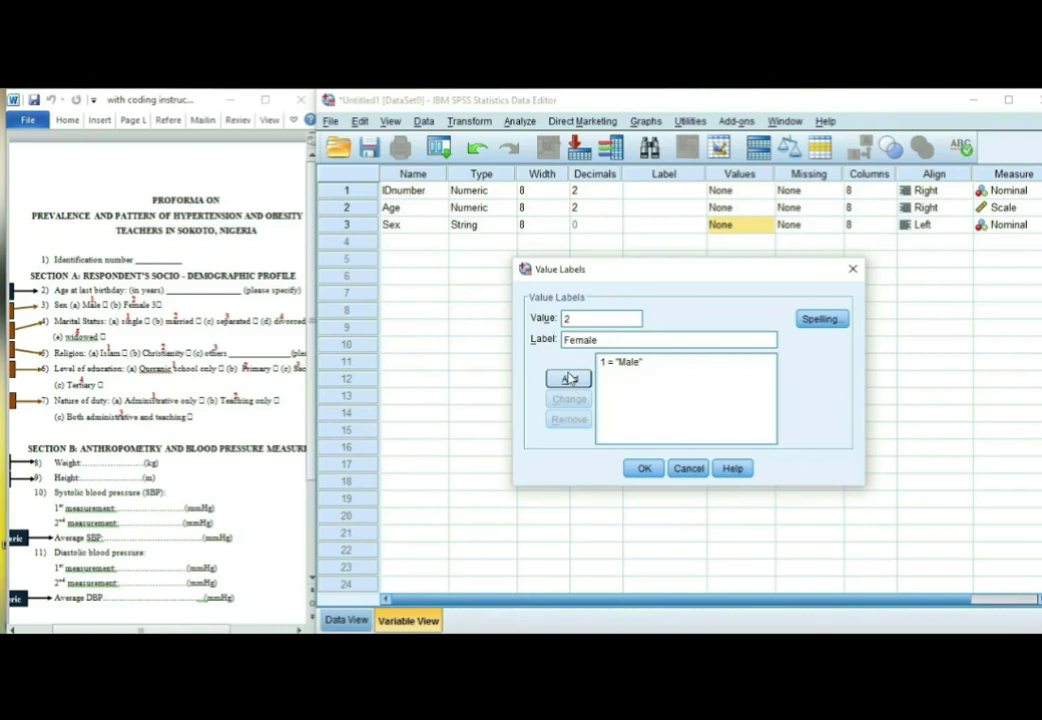
{"action": "left_click", "coordinate": [569, 378]}
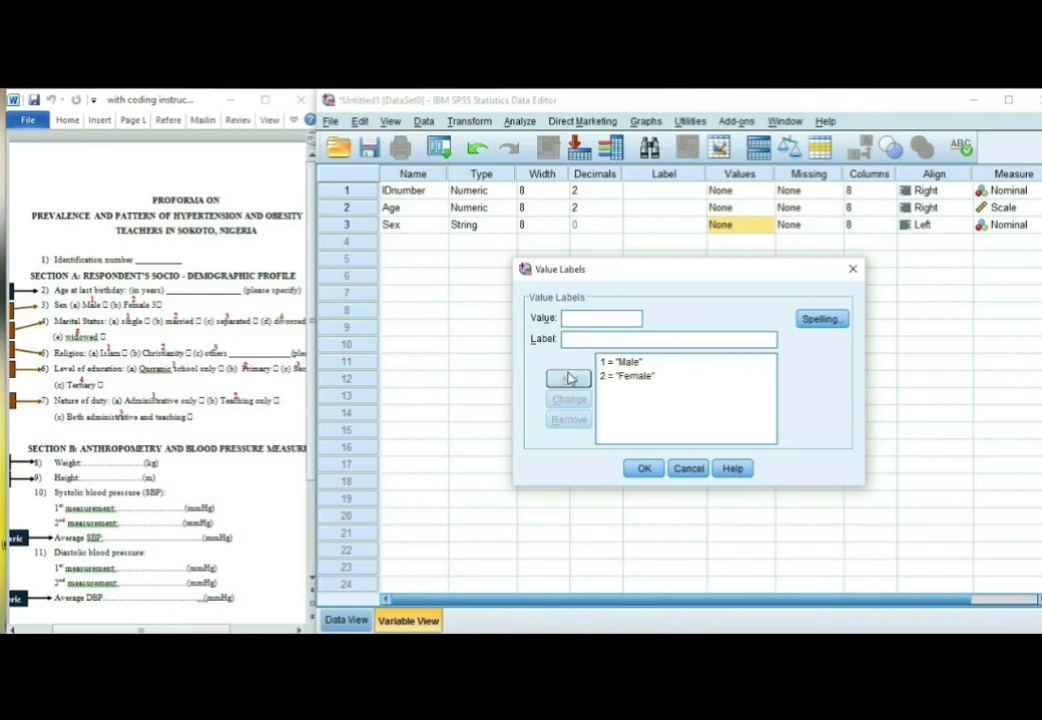
{"action": "left_click", "coordinate": [645, 468]}
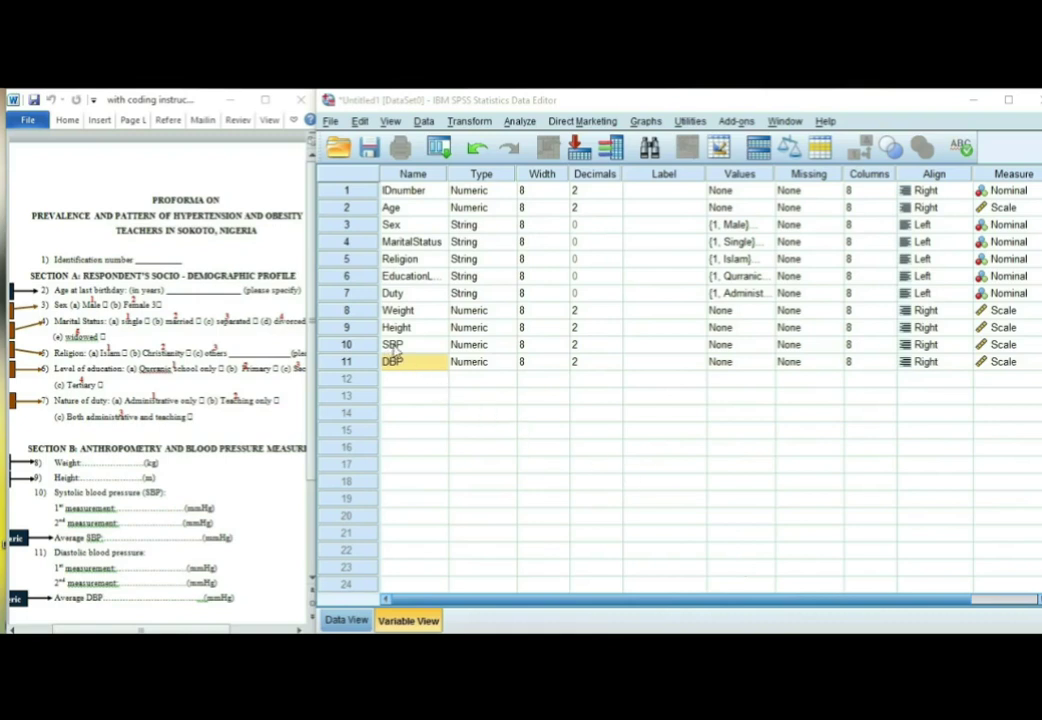
Insert a new variable between SBP and DBP
{"action": "left_click", "coordinate": [350, 365]}
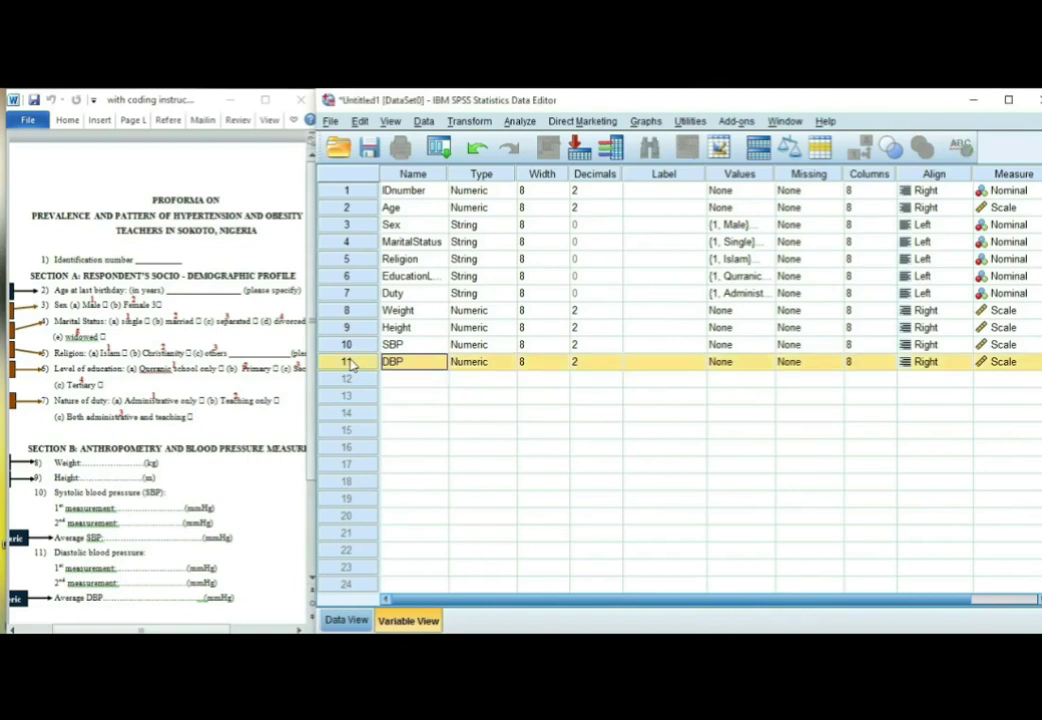
{"action": "left_click", "coordinate": [361, 121]}
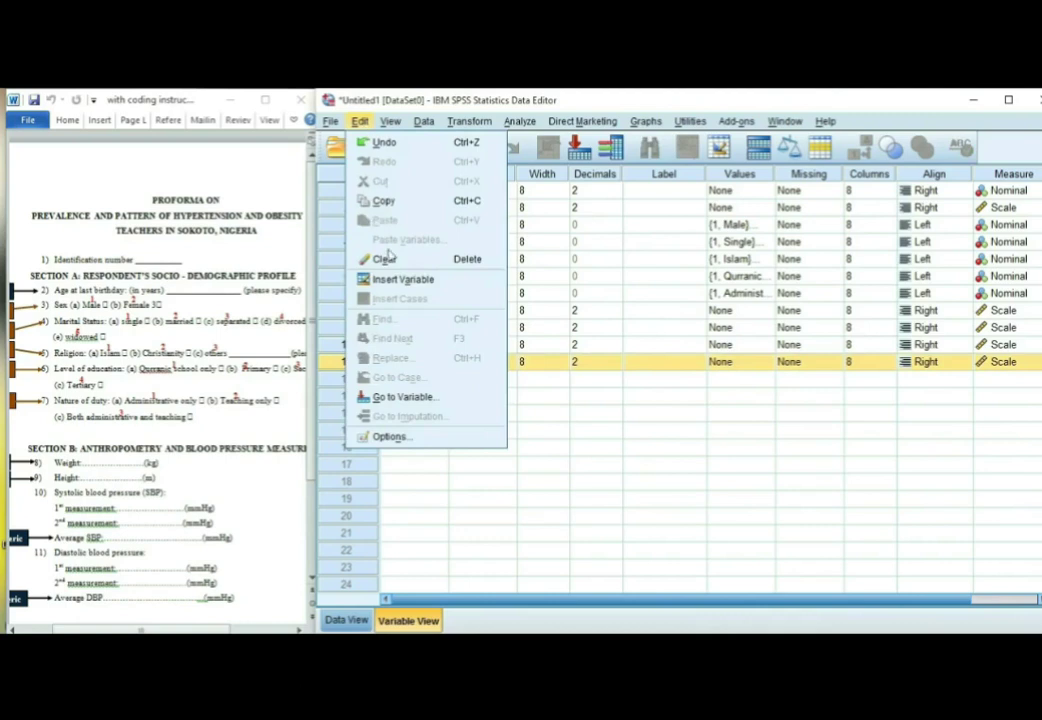
{"action": "left_click", "coordinate": [400, 280]}
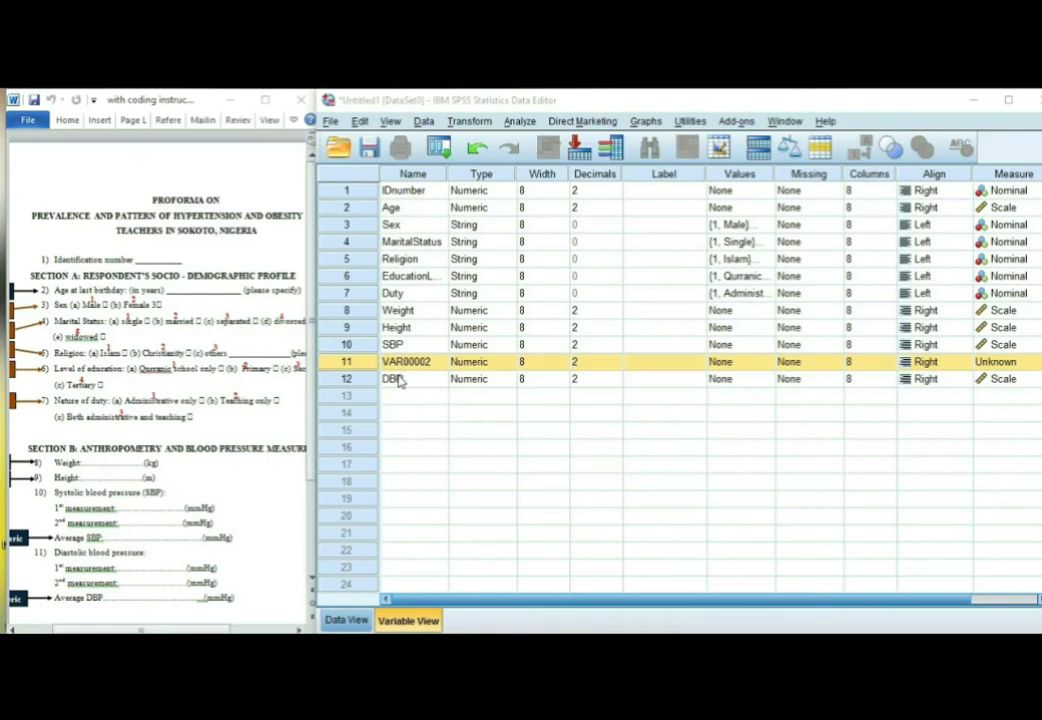
Delete the newly inserted variable between SBP and DBP
{"action": "left_click", "coordinate": [354, 366]}
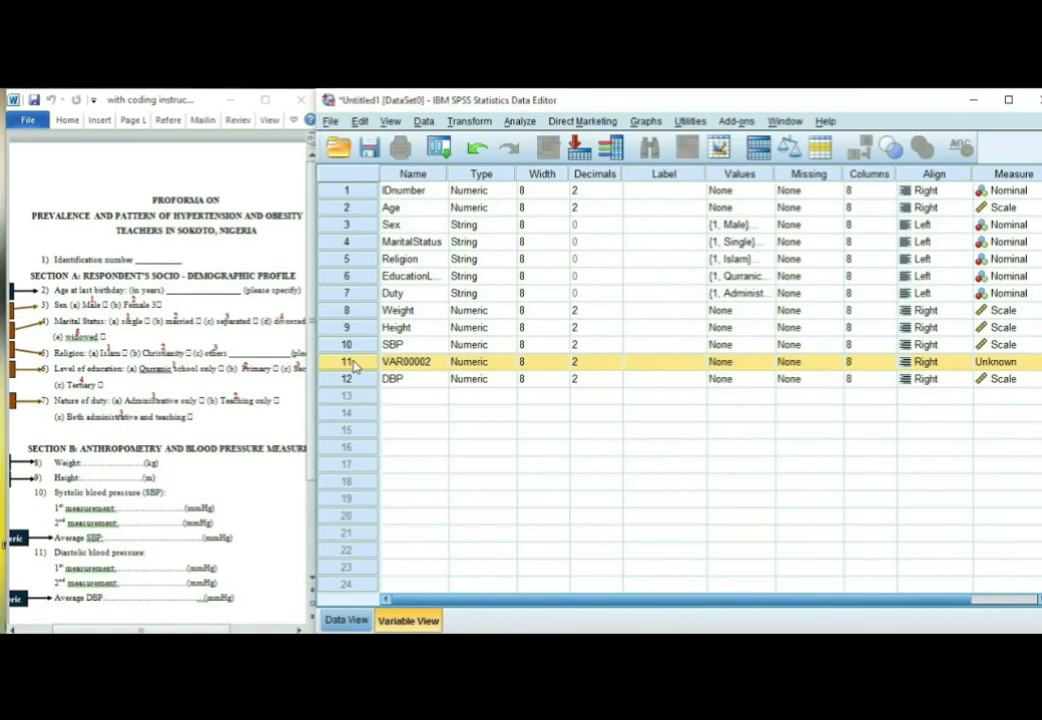
{"action": "left_click", "coordinate": [362, 121]}
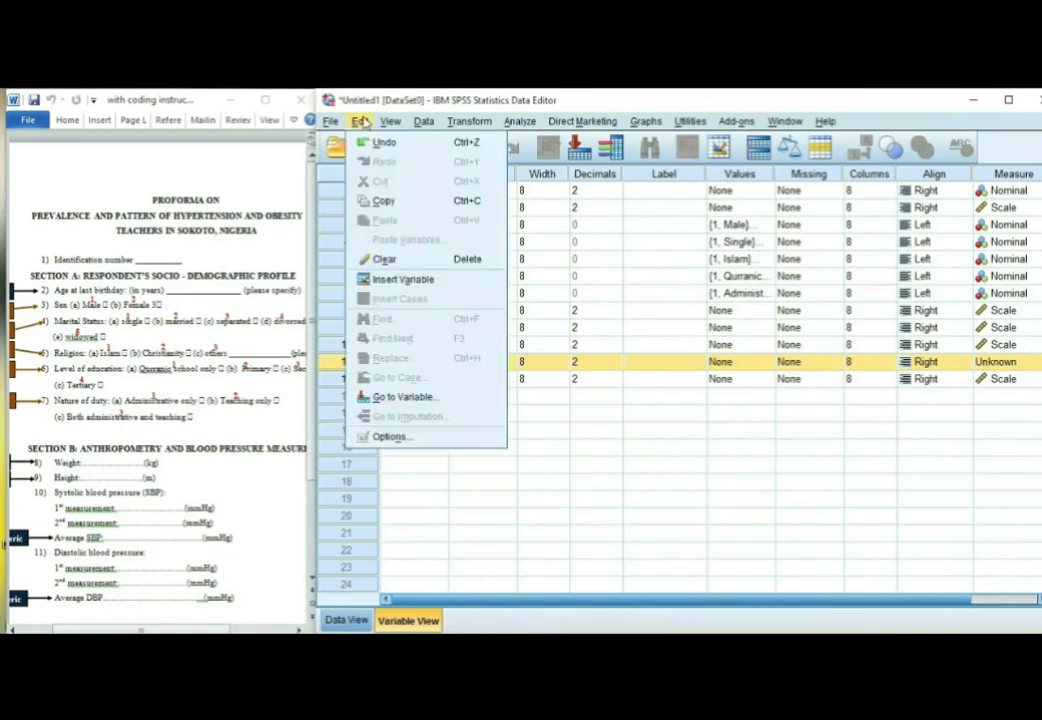
{"action": "left_click", "coordinate": [384, 259]}
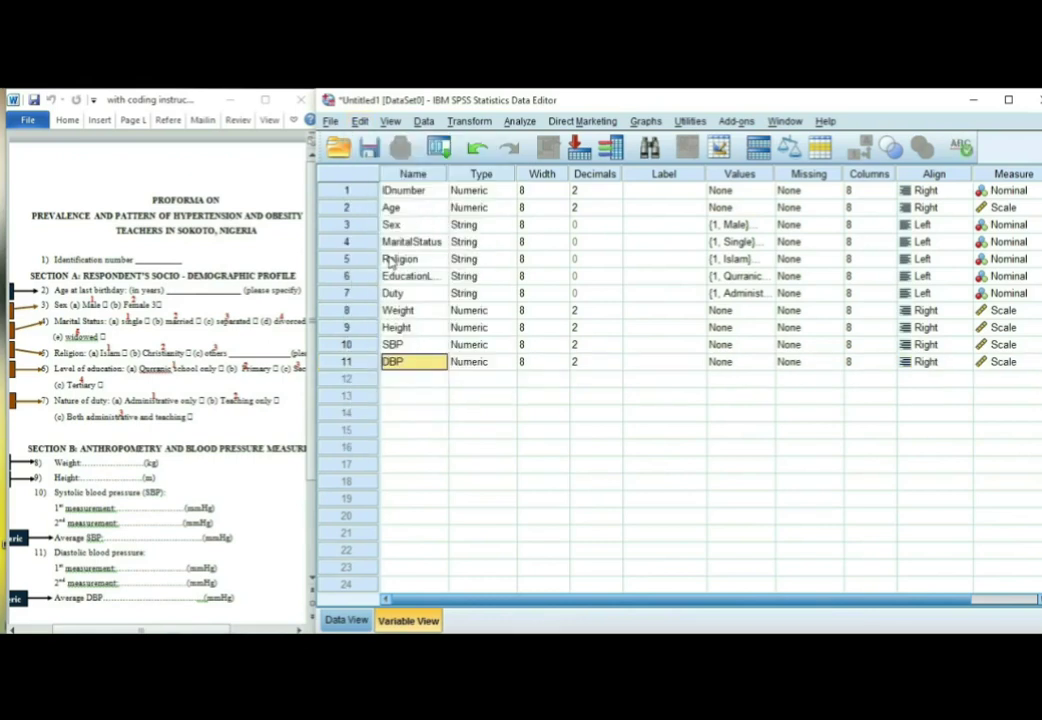
{"action": "left_click", "coordinate": [543, 430]}
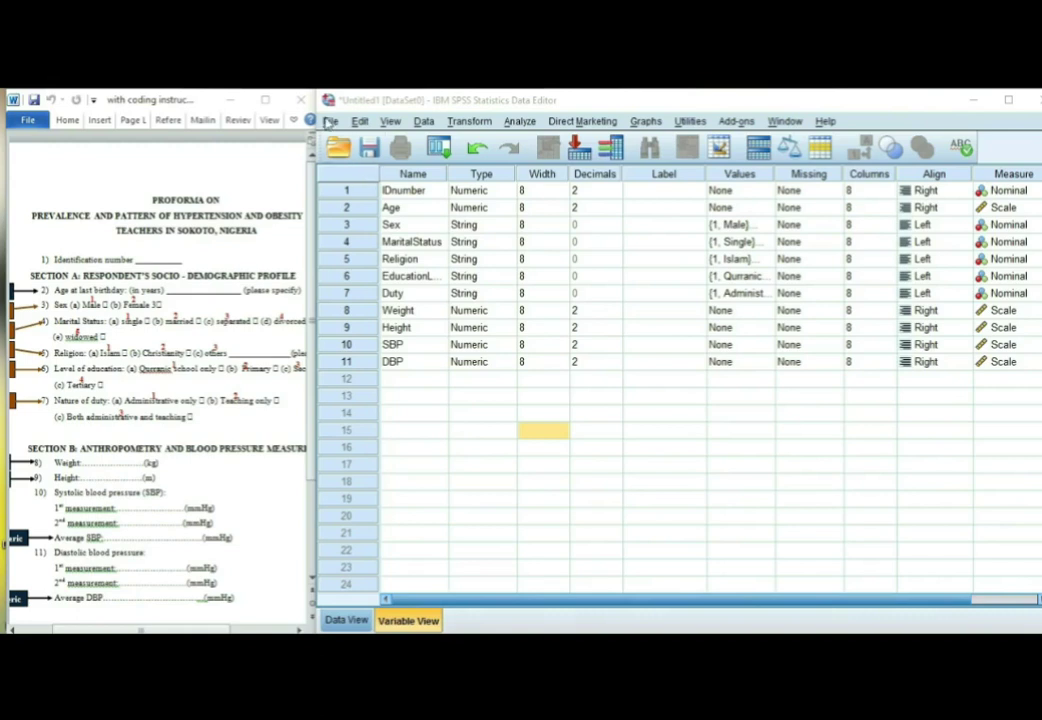
Save the dataset in the Documents folder as an SPSS Statistics file named "Hypertension and Obesity Study database"
{"action": "left_click", "coordinate": [331, 122]}
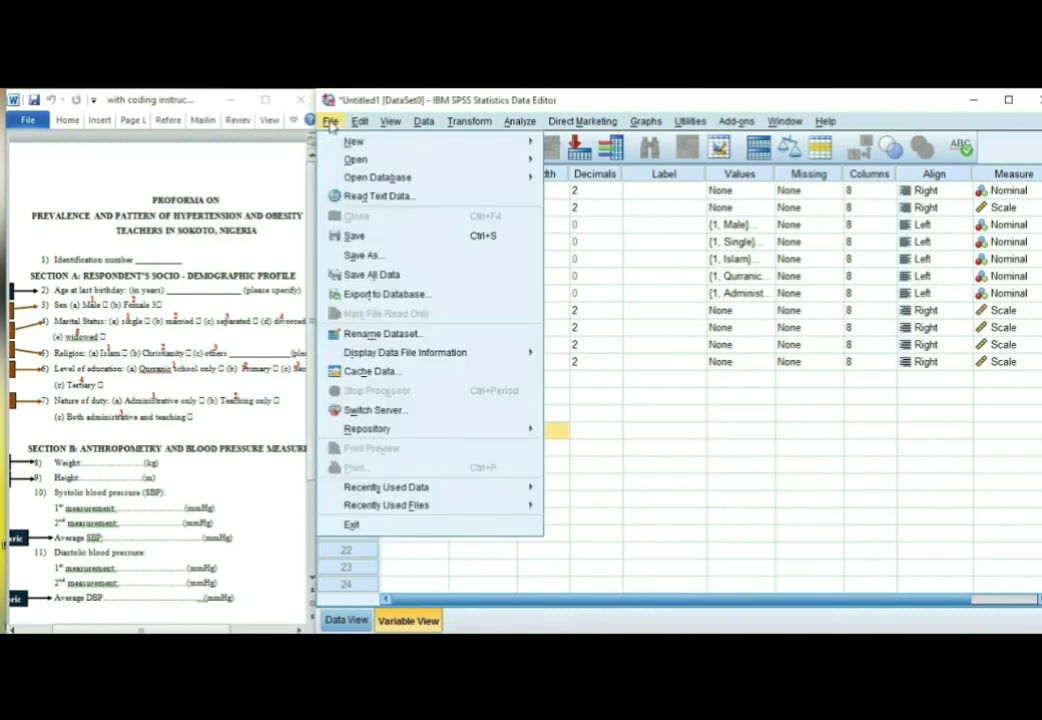
{"action": "left_click", "coordinate": [366, 237]}
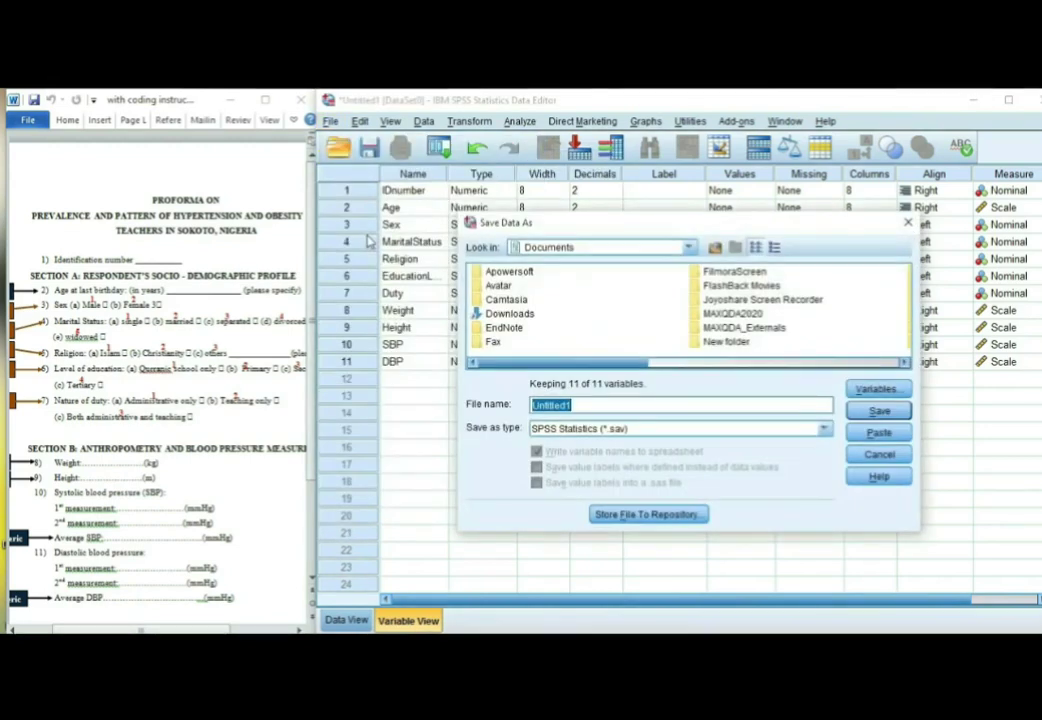
{"action": "left_click", "coordinate": [575, 403]}
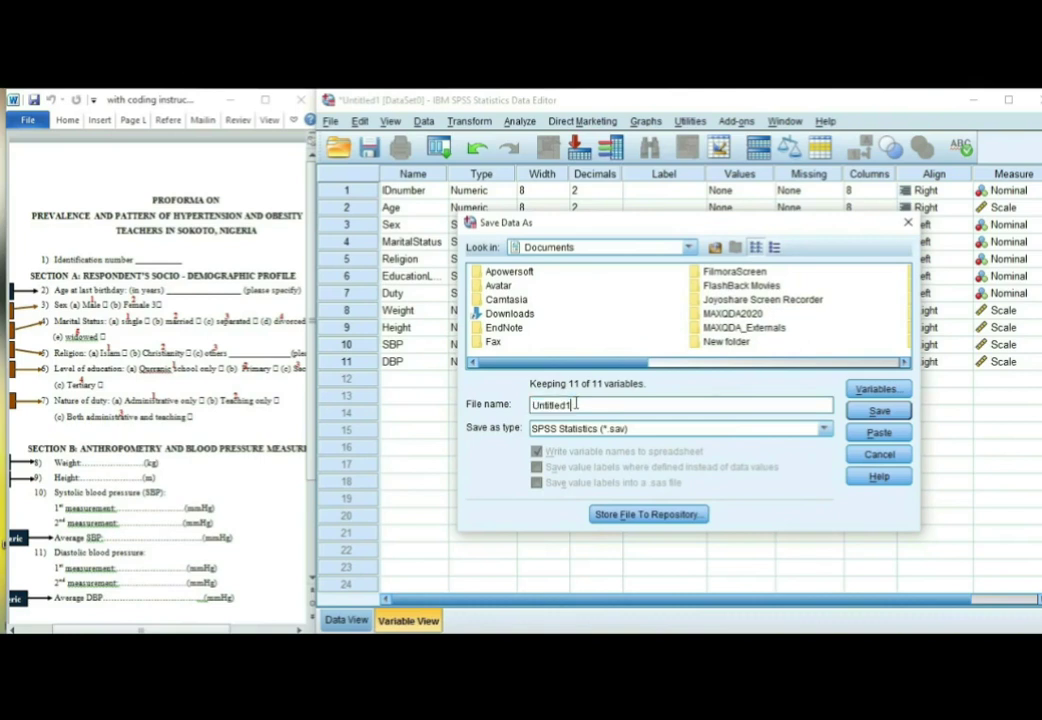
{"action": "key", "text": "BackSpace"}
{"action": "key", "text": "BackSpace"}
{"action": "key", "text": "BackSpace"}
{"action": "key", "text": "BackSpace"}
{"action": "key", "text": "BackSpace"}
{"action": "key", "text": "BackSpace"}
{"action": "key", "text": "BackSpace"}
{"action": "key", "text": "BackSpace"}
{"action": "key", "text": "BackSpace"}
{"action": "type", "text": "Hyperten"}
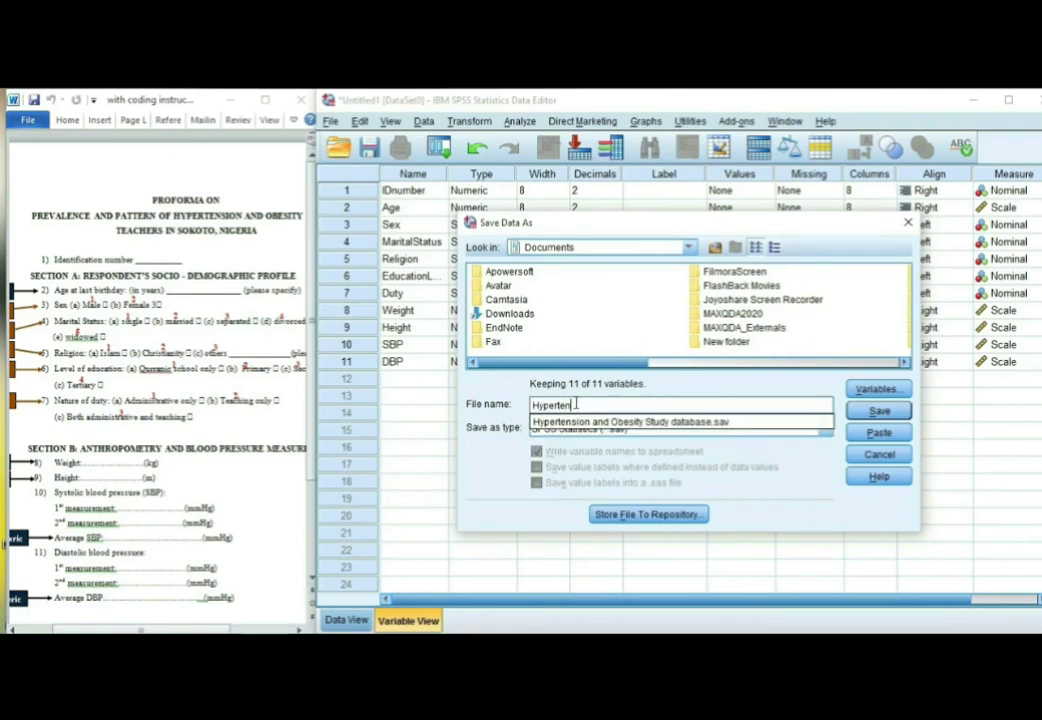
{"action": "type", "text": "sion and Obesity Study "}
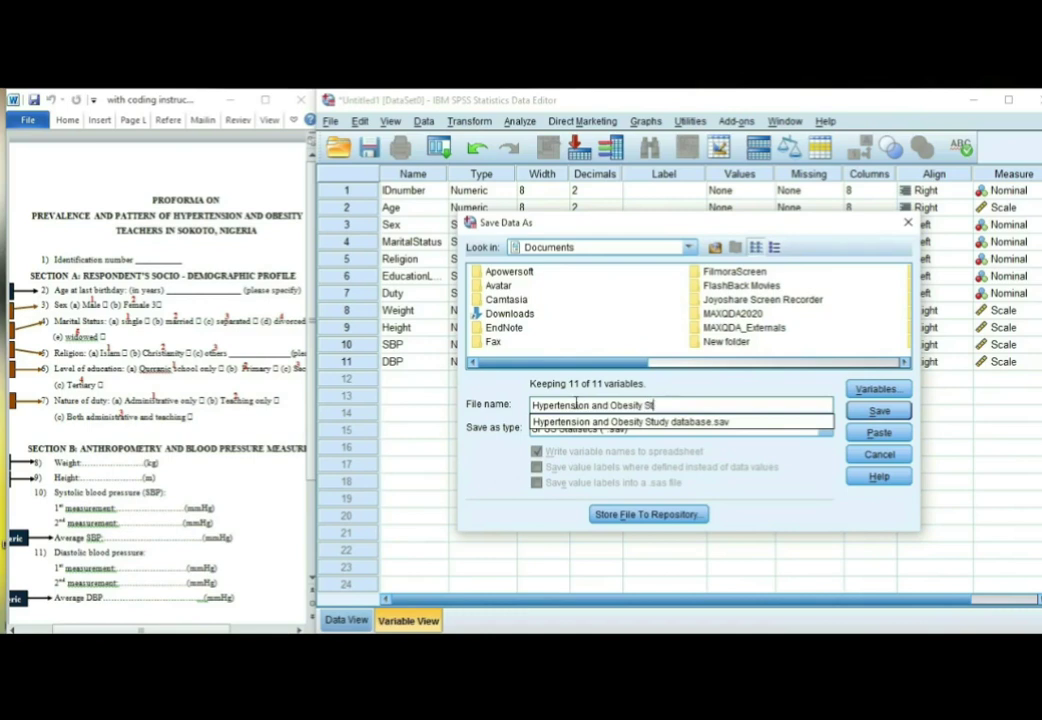
{"action": "type", "text": "database"}
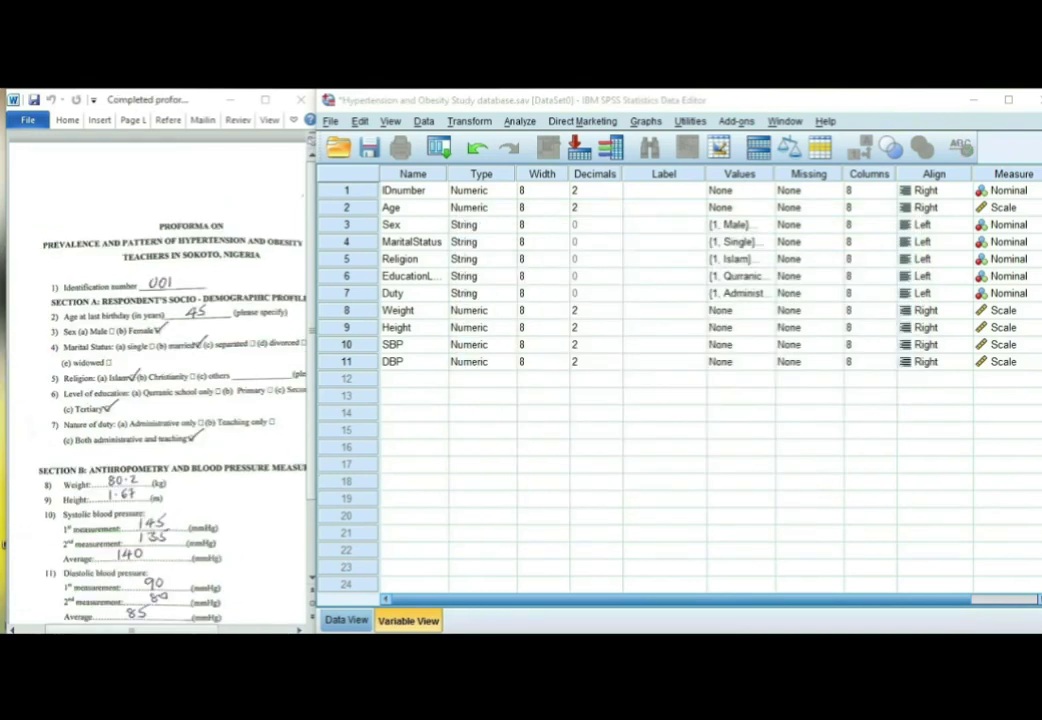
In the first data row, enter the identification number from the completed proforma, Age 45 and Sex code 2
{"action": "left_click", "coordinate": [345, 620]}
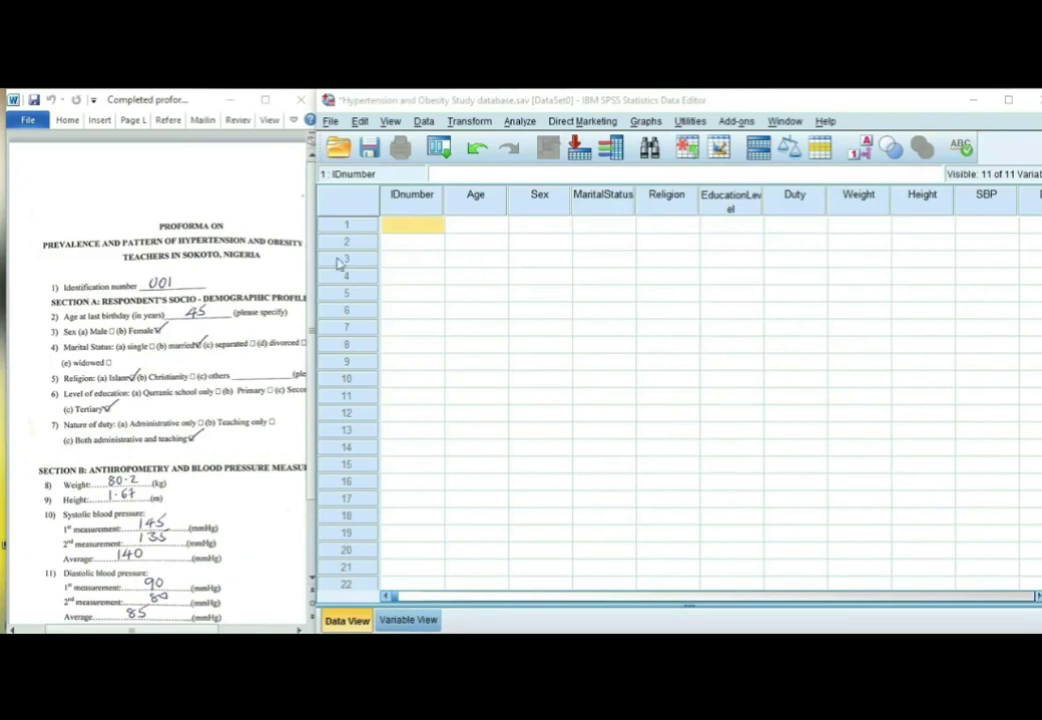
{"action": "left_click", "coordinate": [420, 230]}
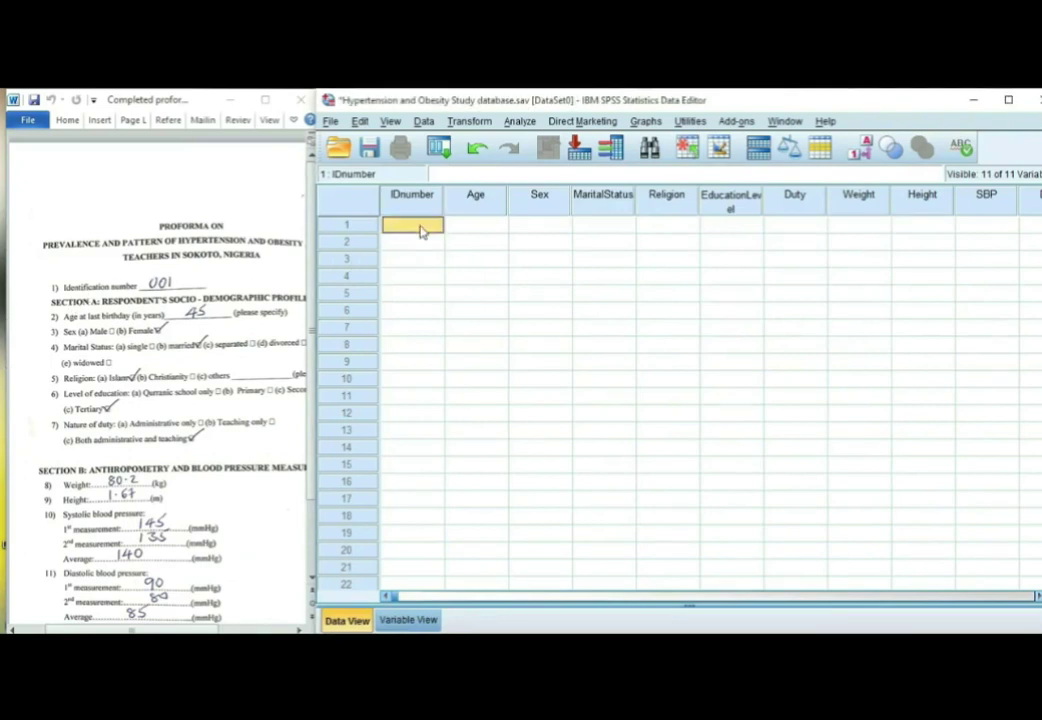
{"action": "type", "text": "001"}
{"action": "key", "text": "Tab"}
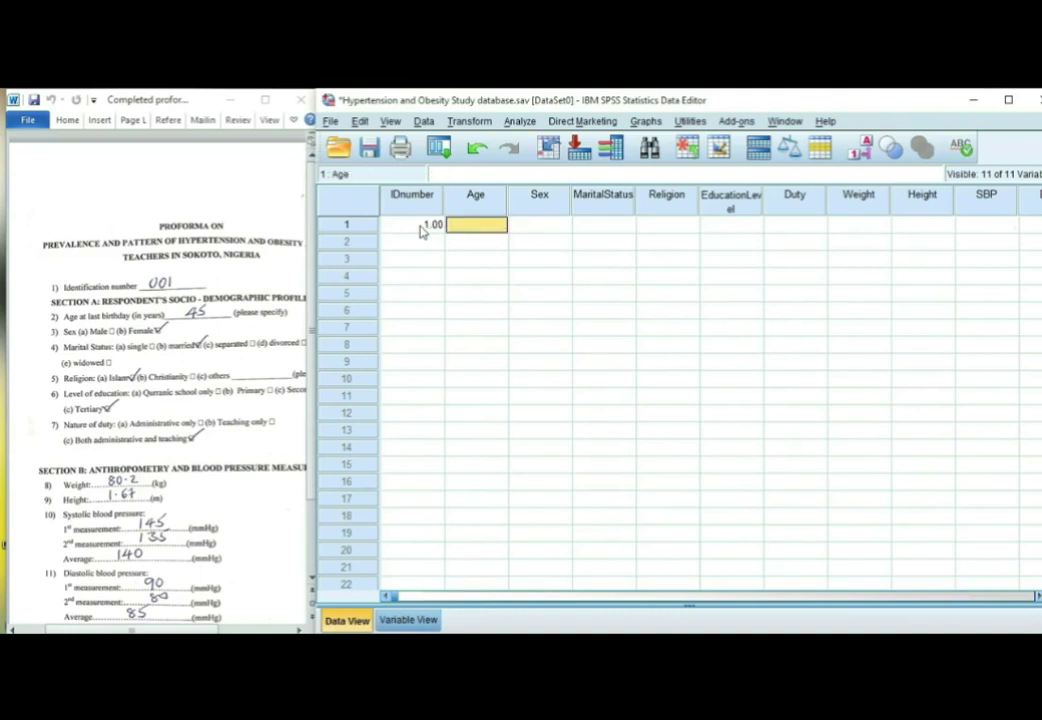
{"action": "type", "text": "45"}
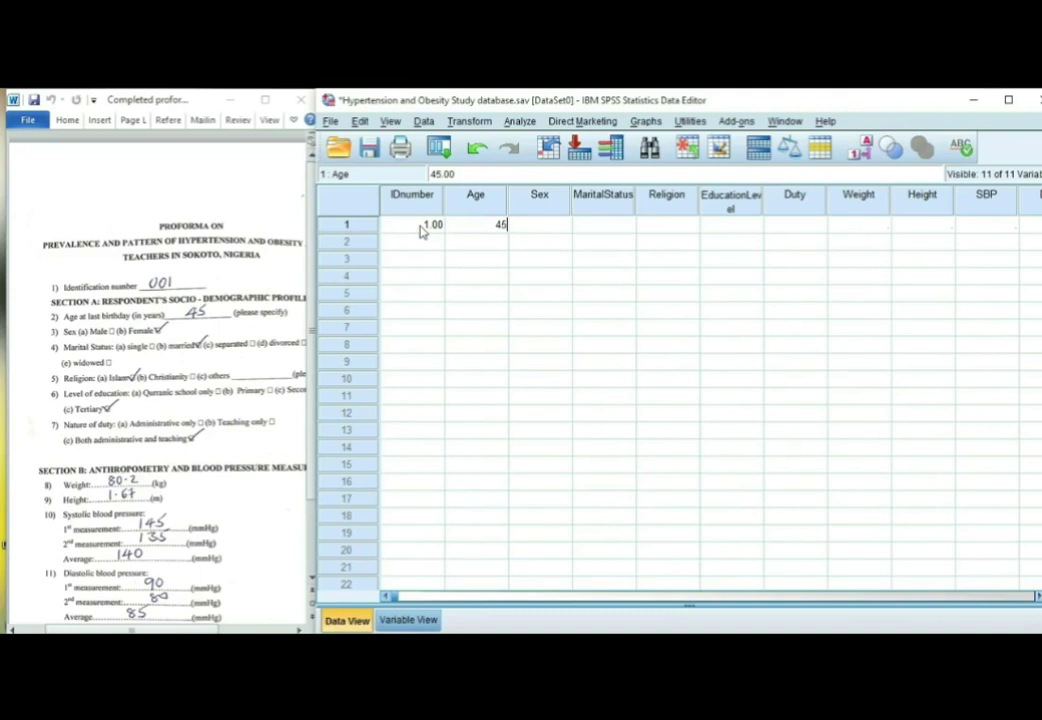
{"action": "key", "text": "Tab"}
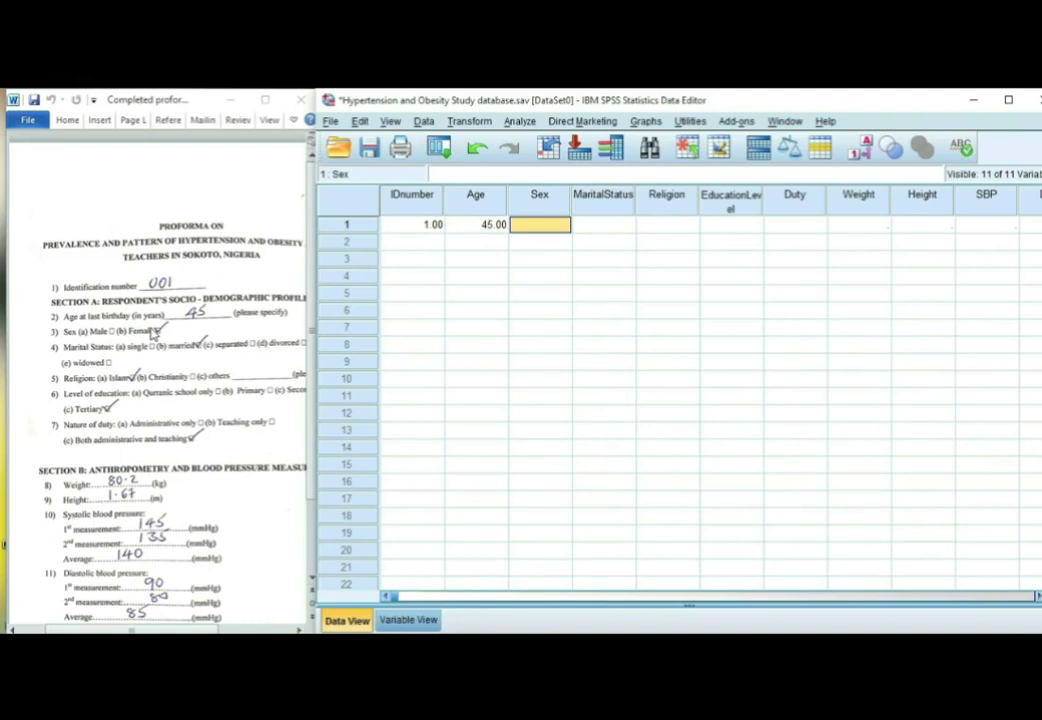
{"action": "type", "text": "2"}
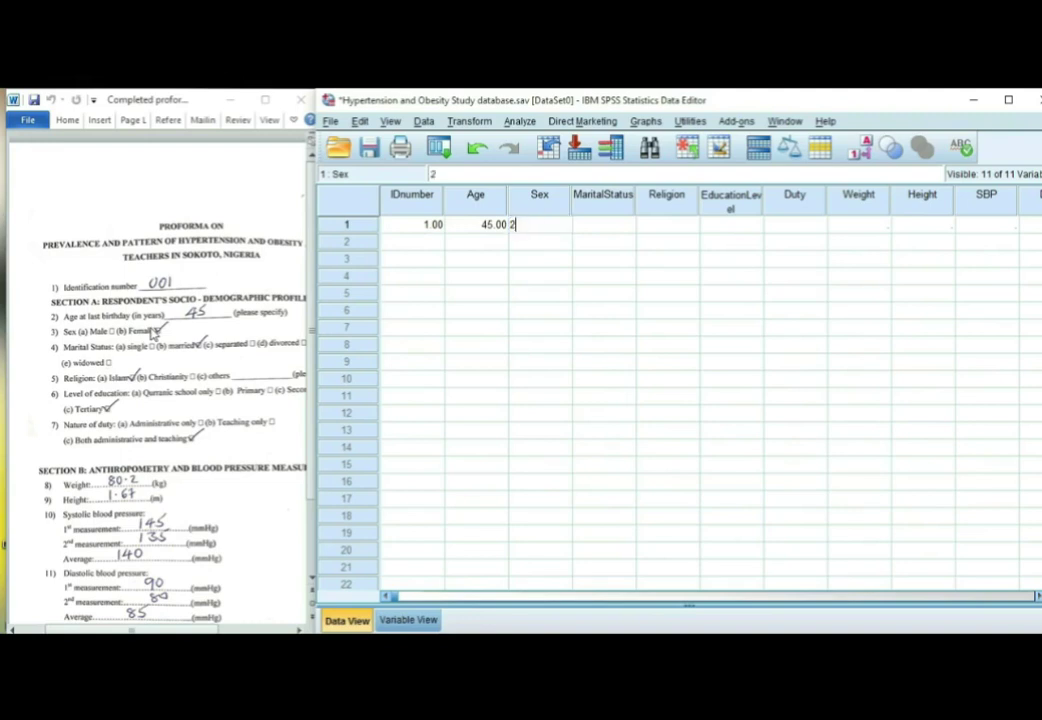
{"action": "key", "text": "Tab"}
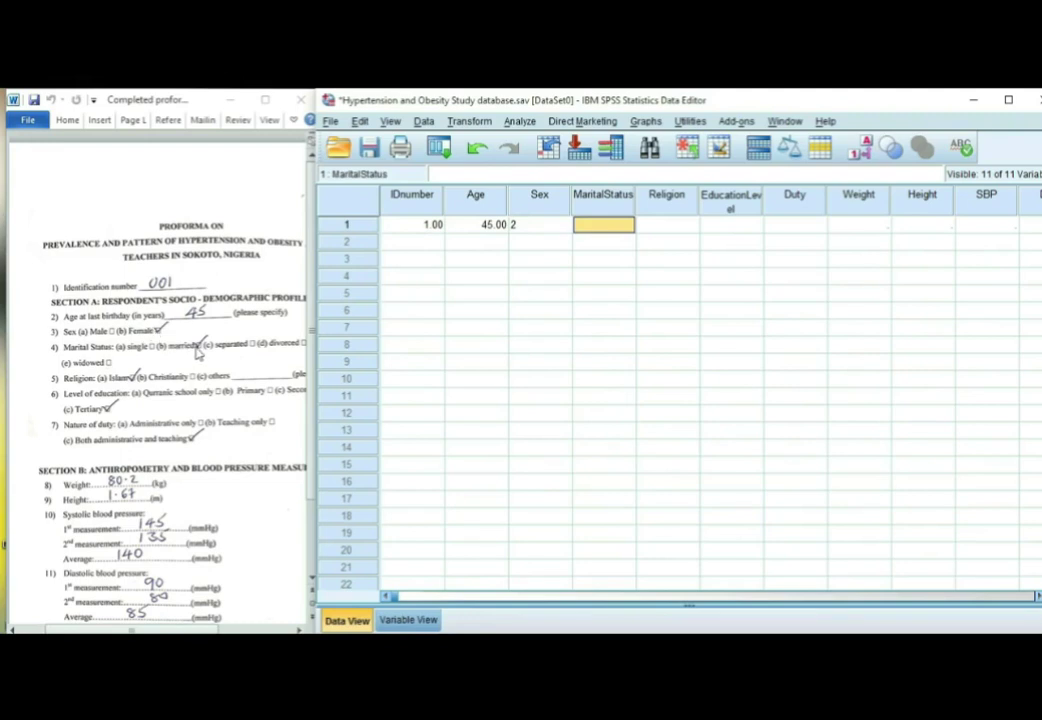
Code the first respondent's MaritalStatus as 2, Religion as 1, EducationLevel as 4 and Duty as 3
{"action": "type", "text": "2"}
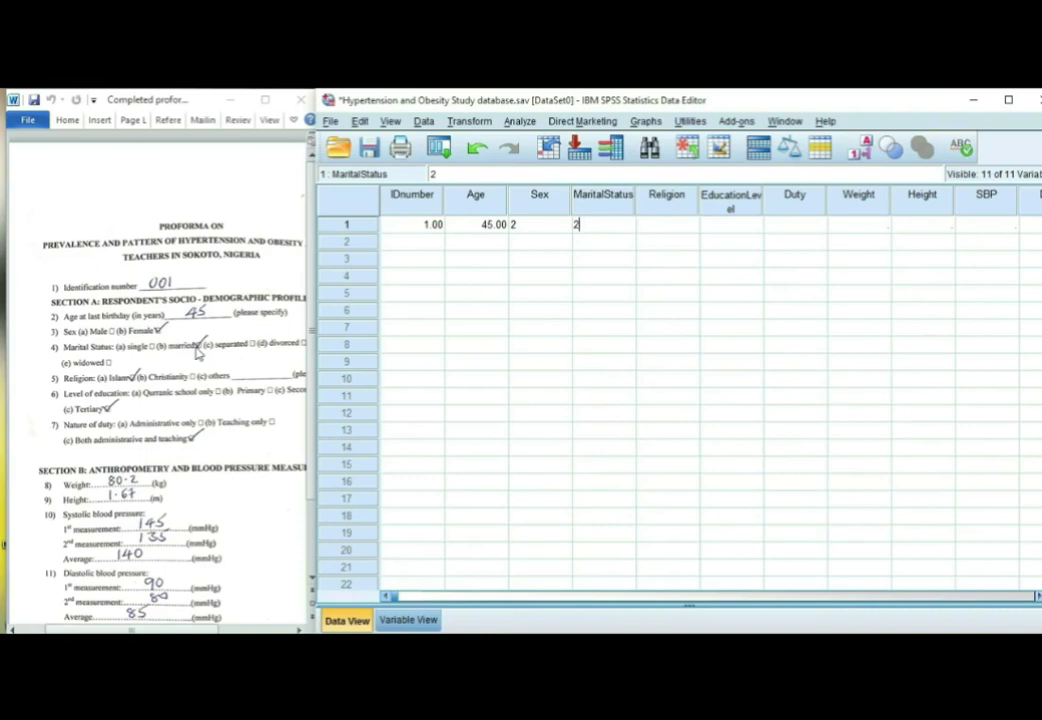
{"action": "key", "text": "Tab"}
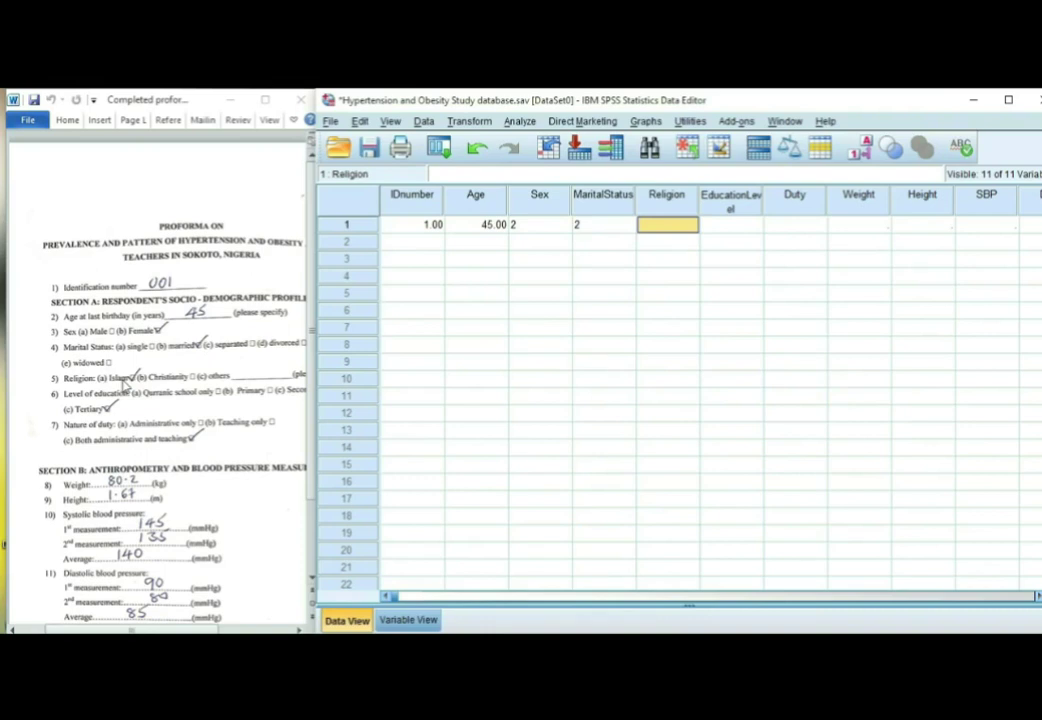
{"action": "type", "text": "1"}
{"action": "key", "text": "Tab"}
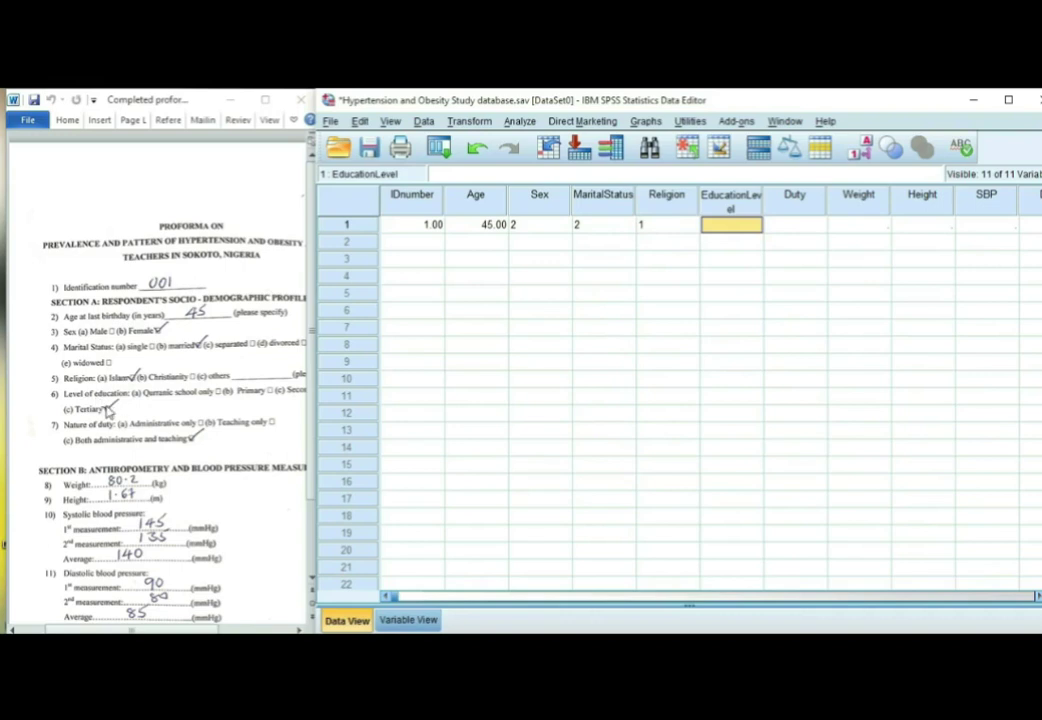
{"action": "type", "text": "4"}
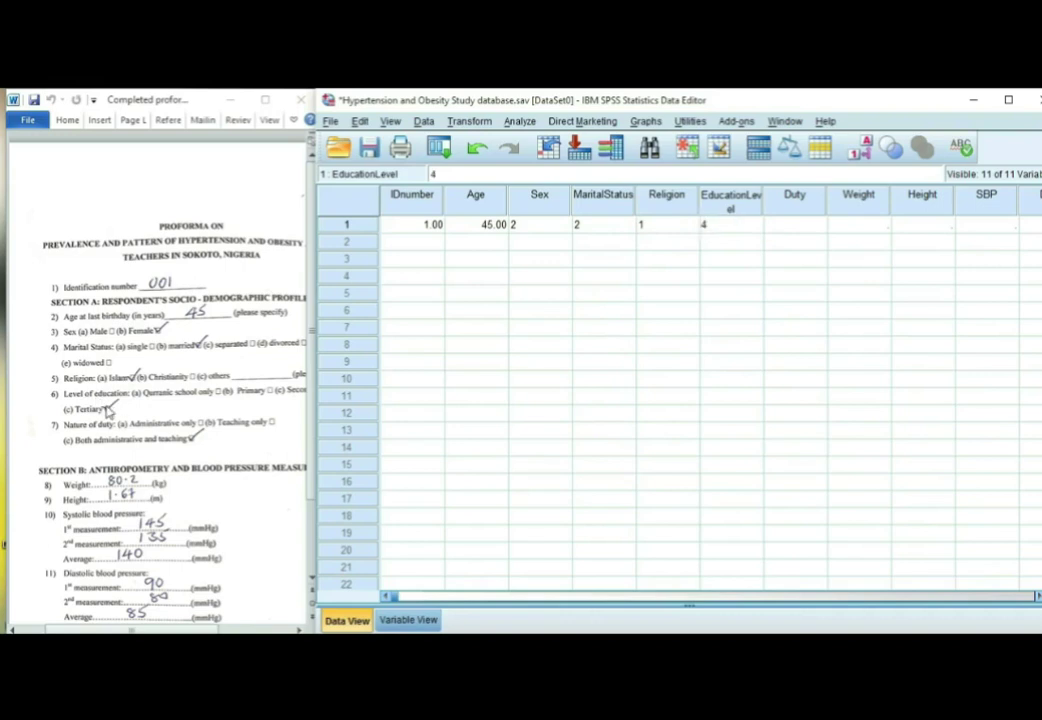
{"action": "key", "text": "Tab"}
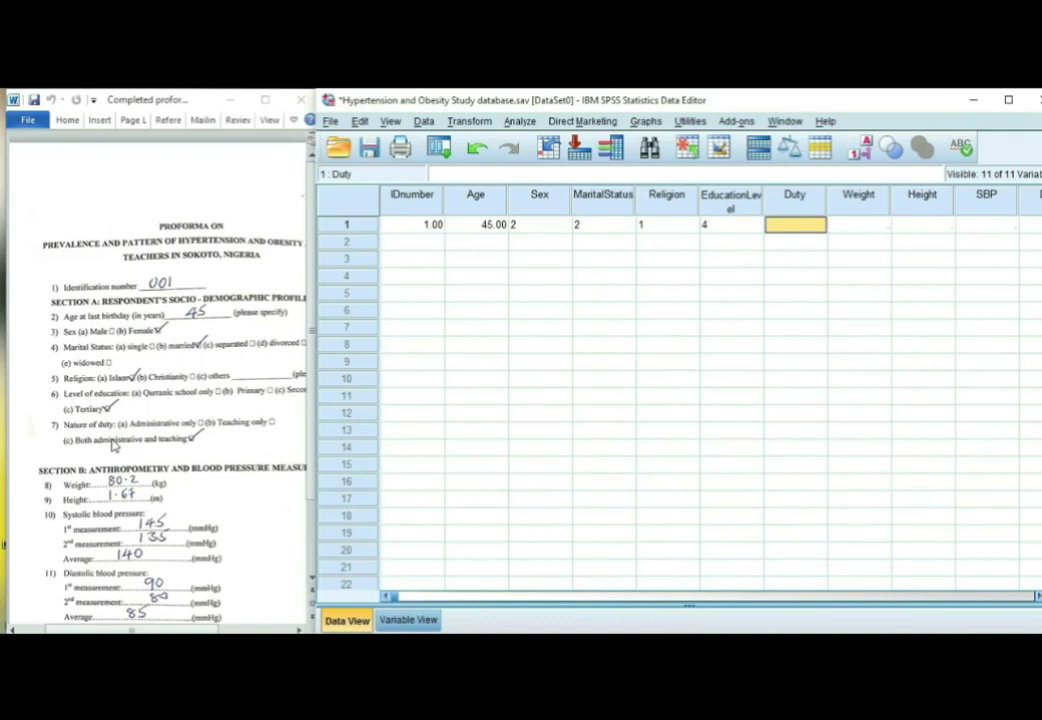
{"action": "type", "text": "3"}
{"action": "key", "text": "Tab"}
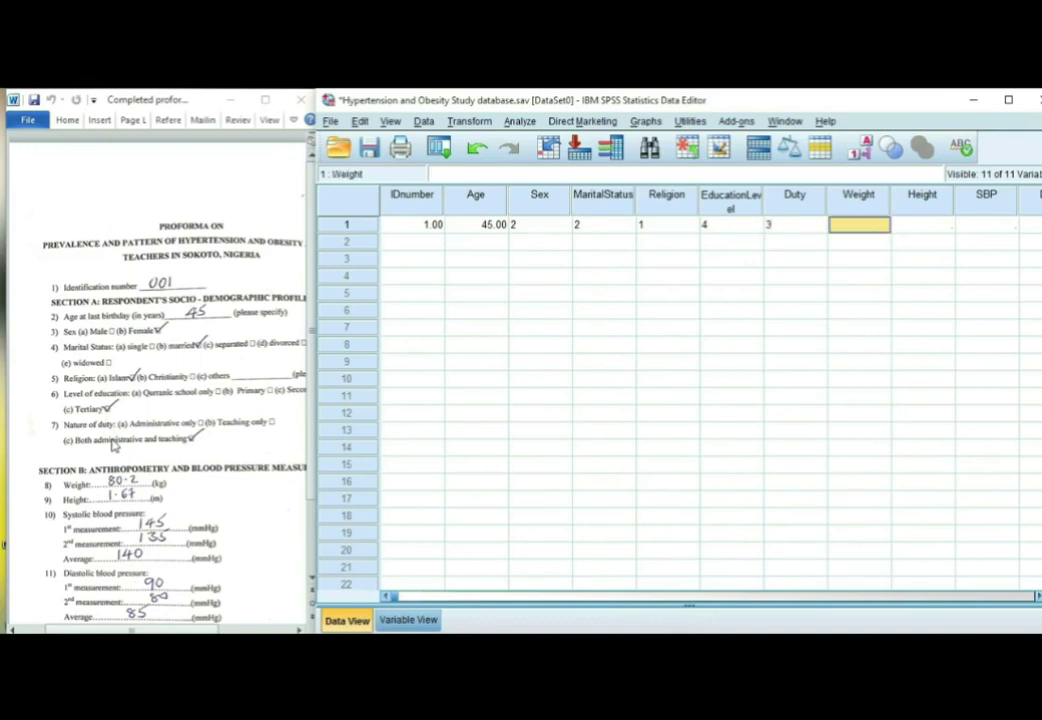
Enter the first respondent's Weight as 80.2 and Height as 1.67
{"action": "type", "text": "8"}
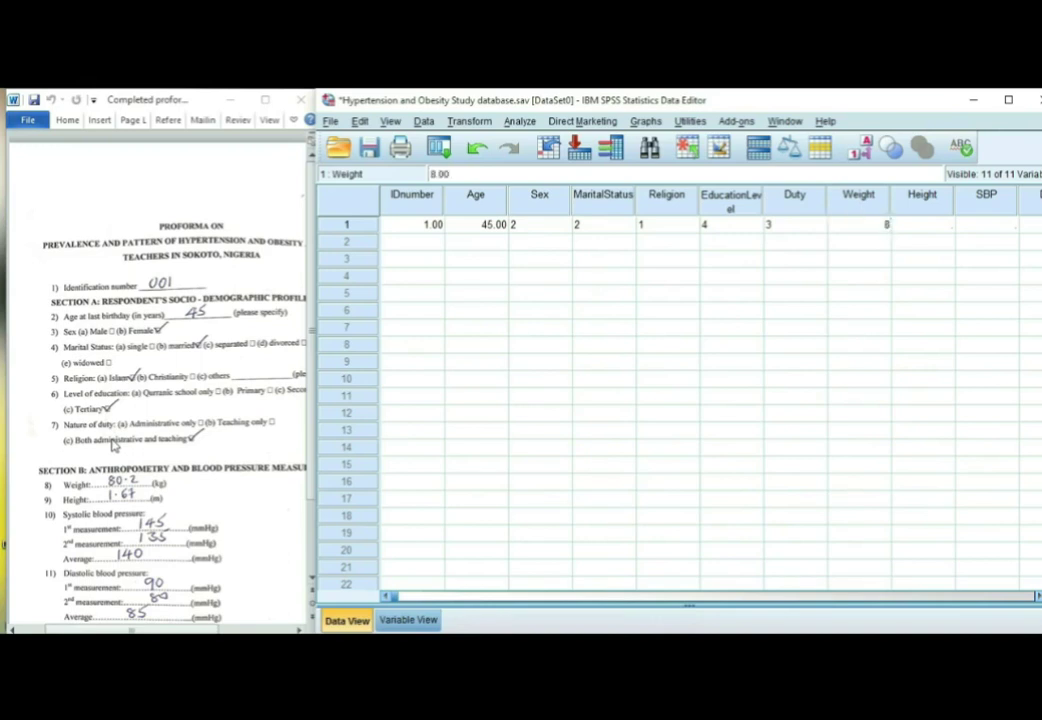
{"action": "type", "text": "0.2"}
{"action": "key", "text": "Tab"}
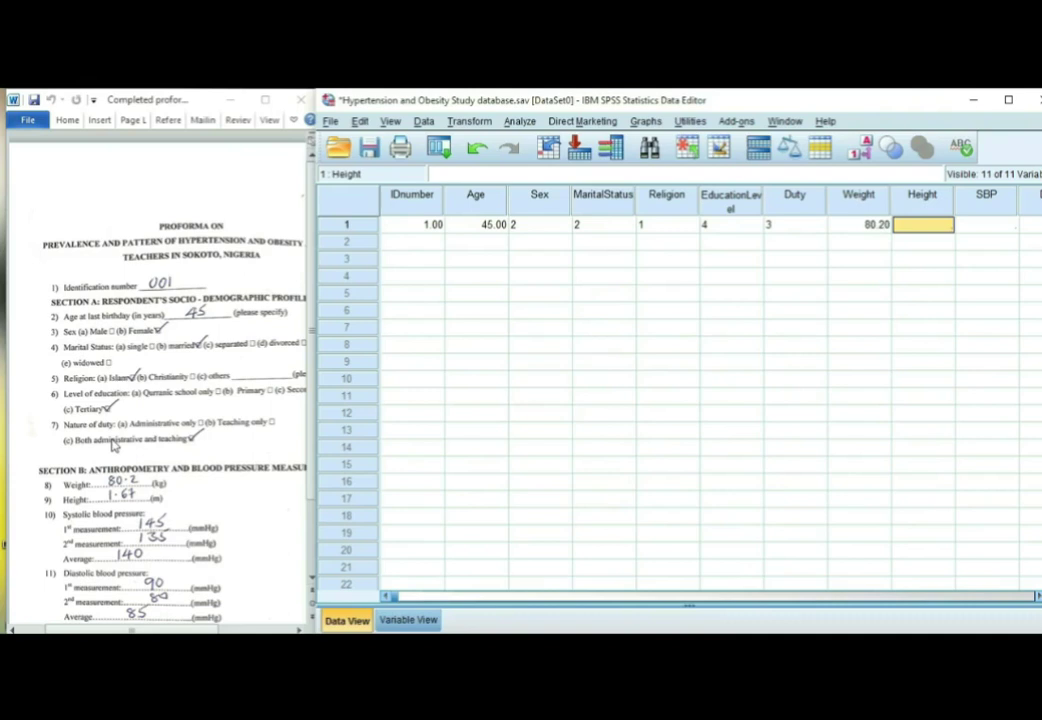
{"action": "type", "text": "1"}
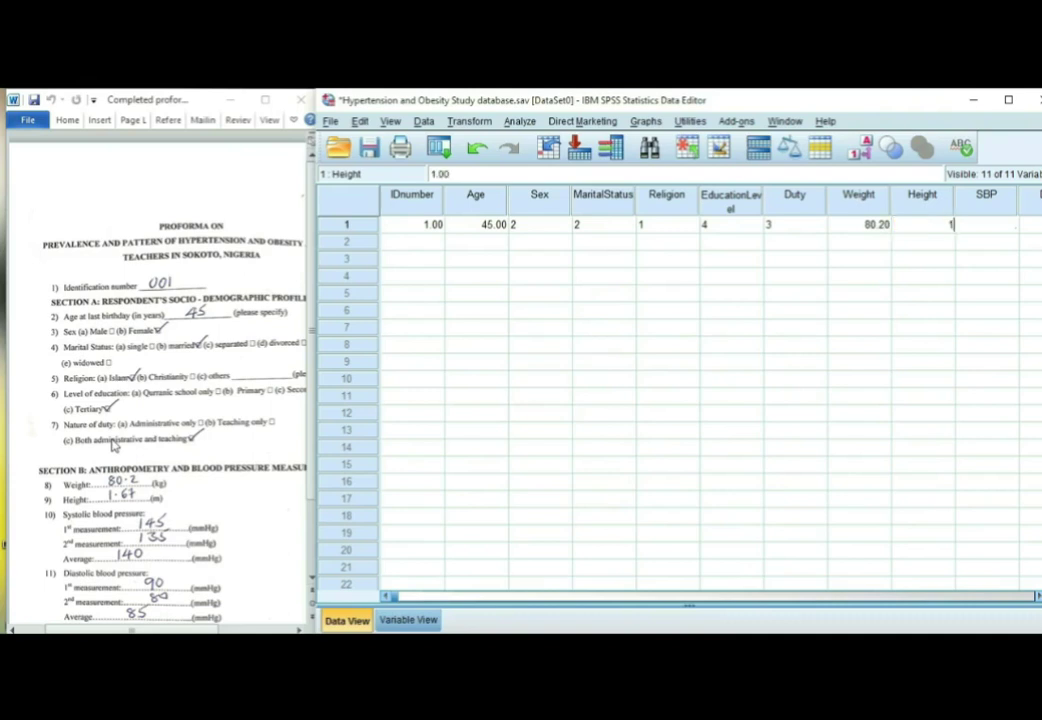
{"action": "type", "text": ".67"}
{"action": "key", "text": "Tab"}
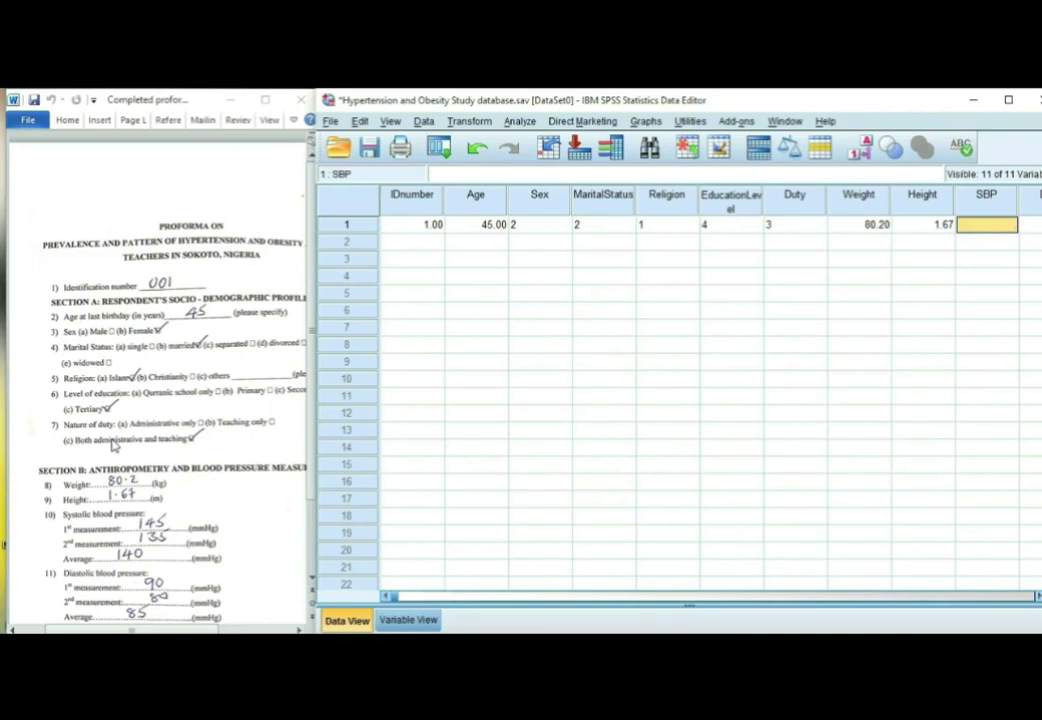
Enter the first respondent's average blood pressures: SBP 140 and DBP 85
{"action": "type", "text": "1"}
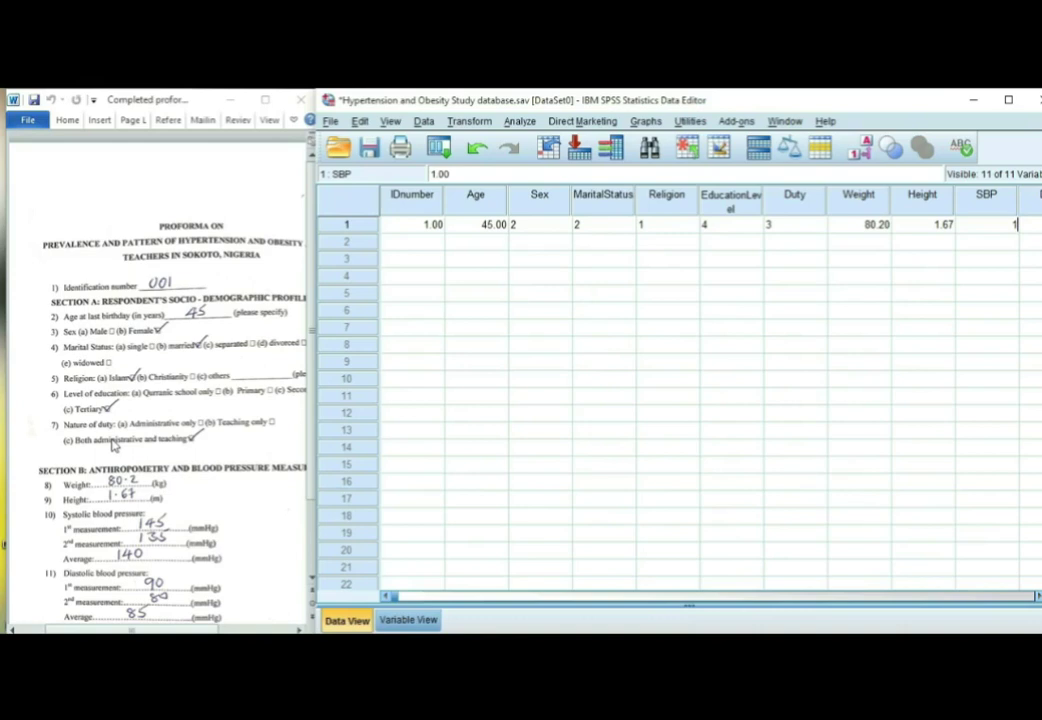
{"action": "type", "text": "40"}
{"action": "key", "text": "Tab"}
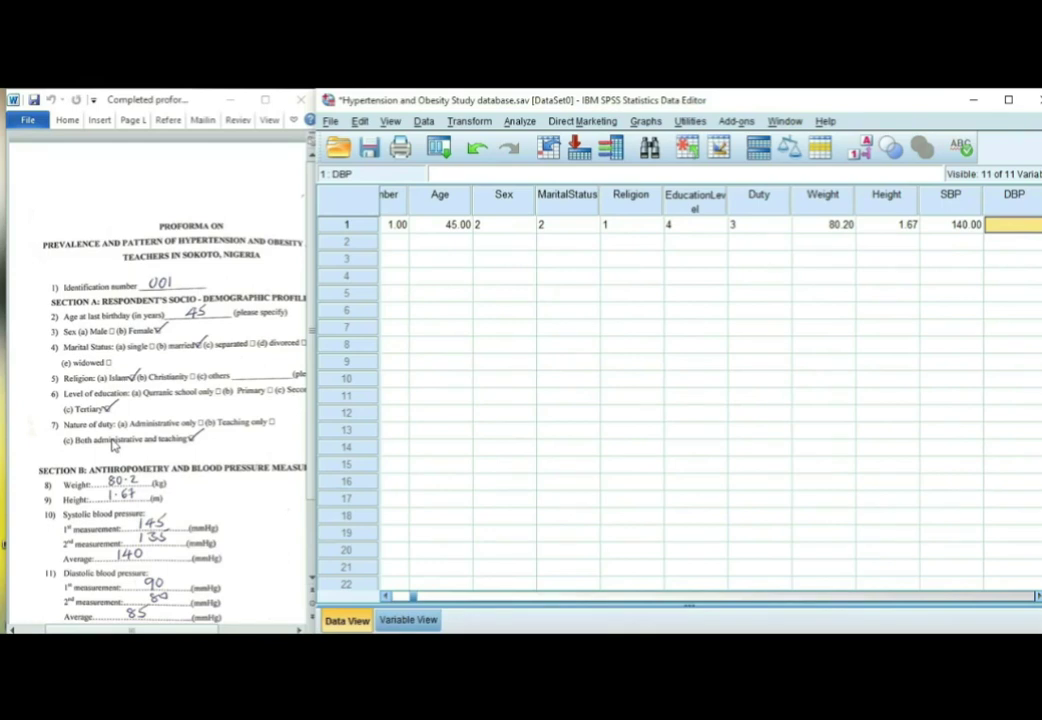
{"action": "type", "text": "85"}
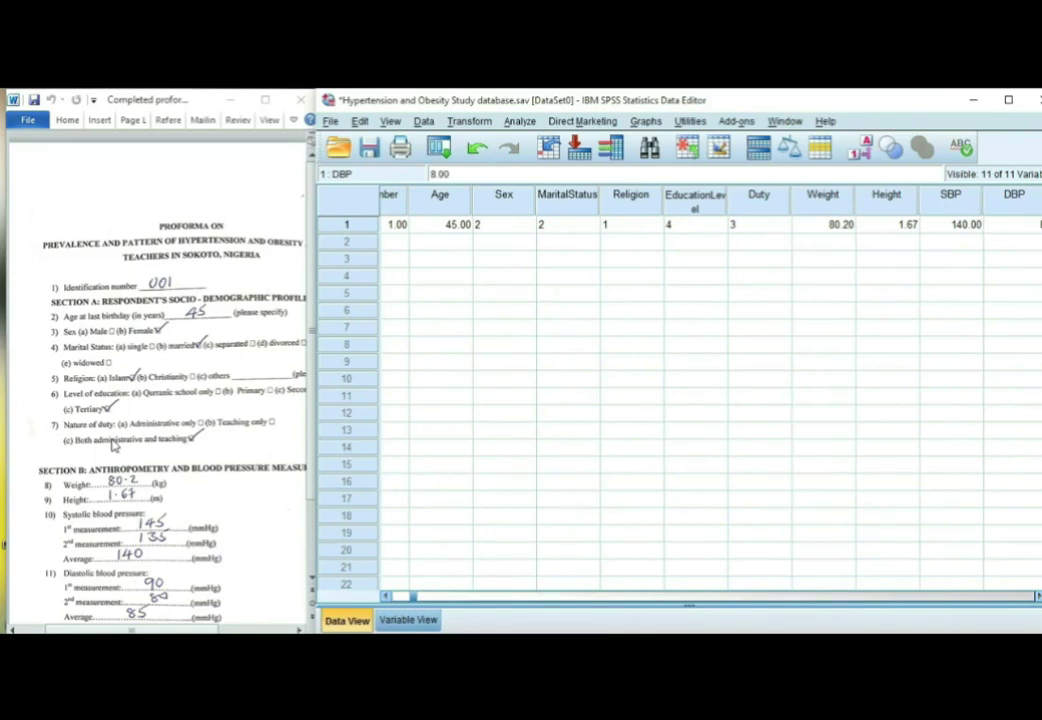
{"action": "key", "text": "Tab"}
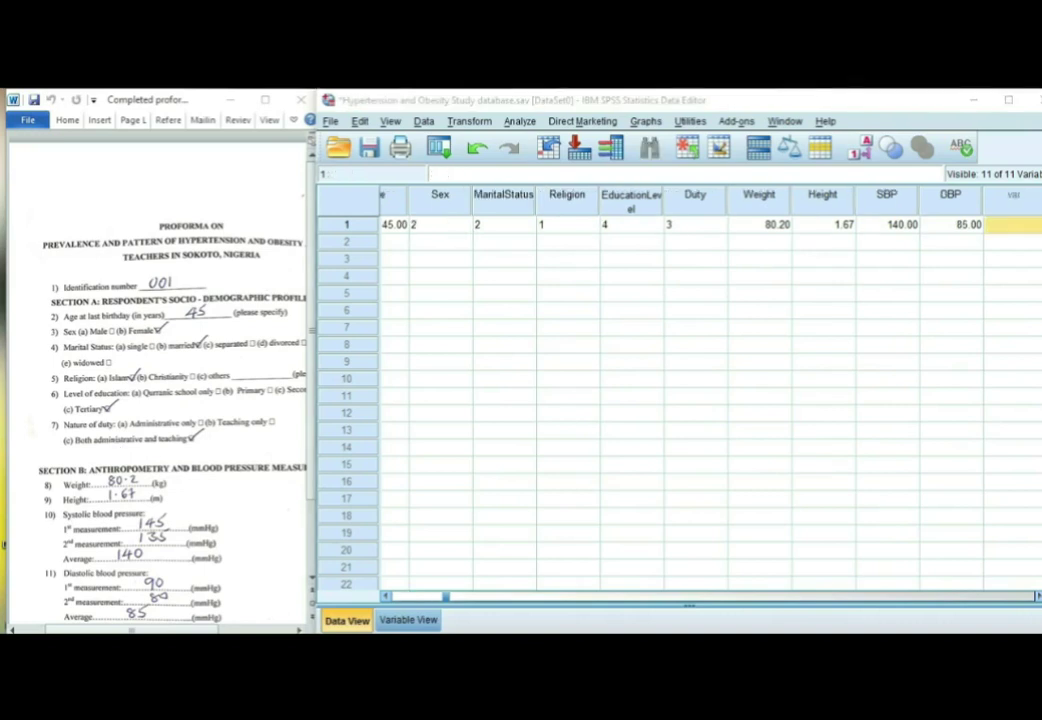